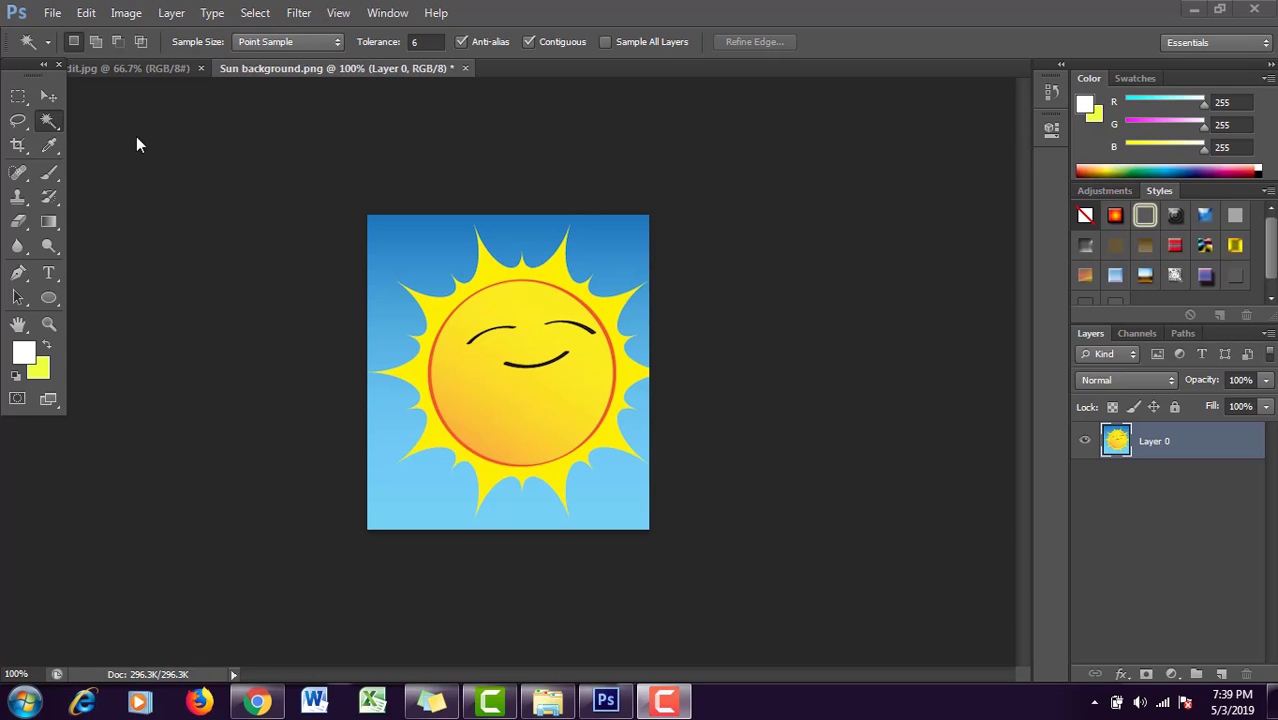
- Cancel Layer 0's Layer Style unchanged and select the Magic Wand at tolerance 6
left_click(52, 97)
left_click(51, 121)
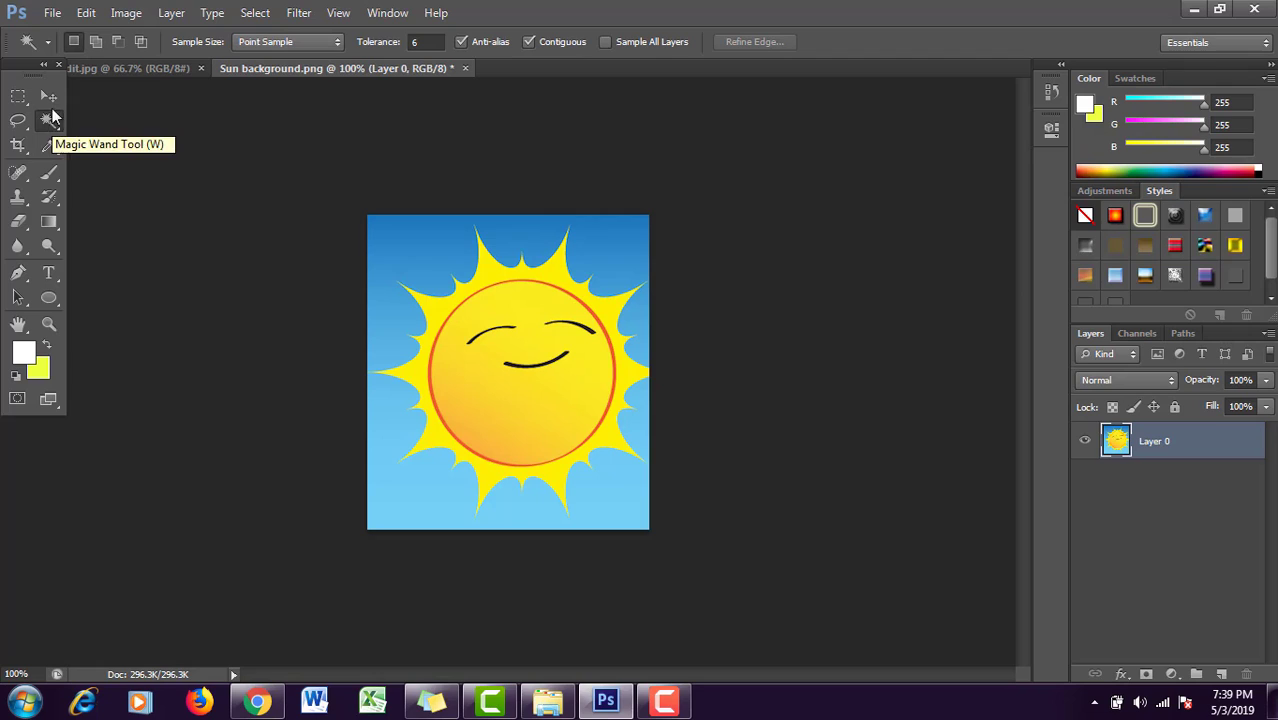
left_click(50, 96)
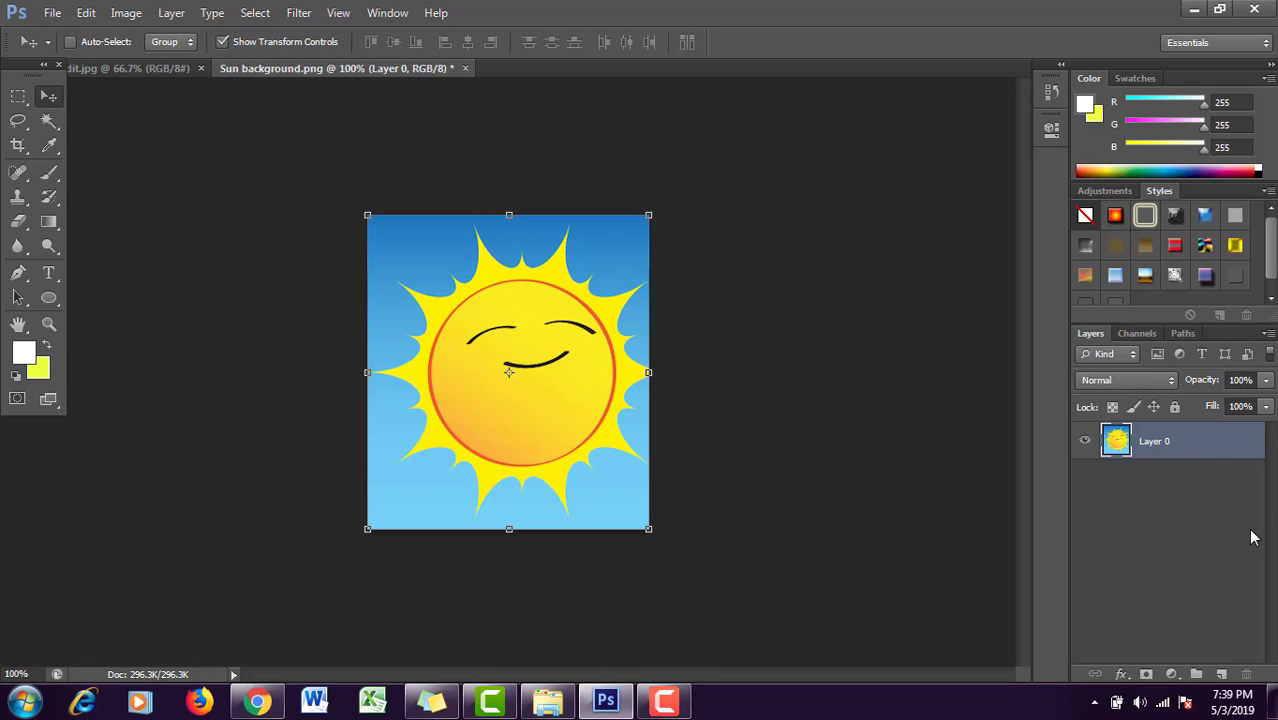
double_click(1240, 454)
left_click(1238, 84)
left_click(49, 121)
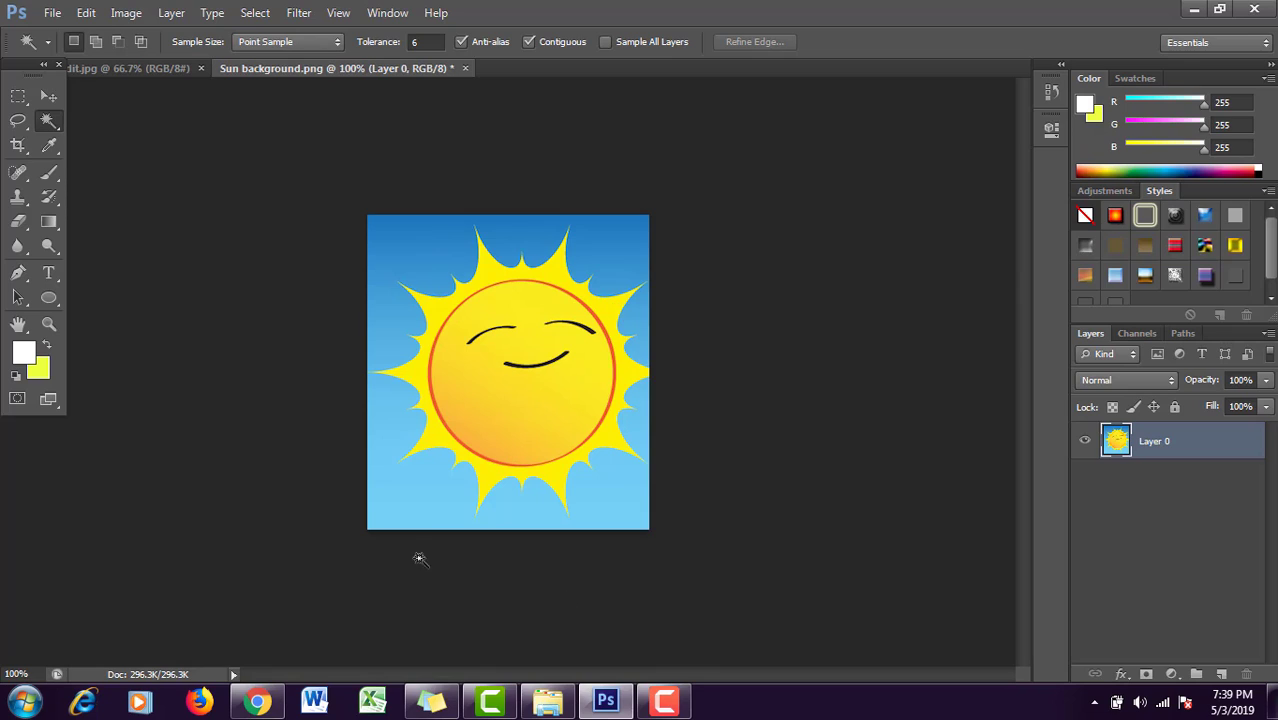
- Magic Wand the upper-left sky, then Shift-add the upper-right sky and the sky around the lower rays
left_click(430, 258)
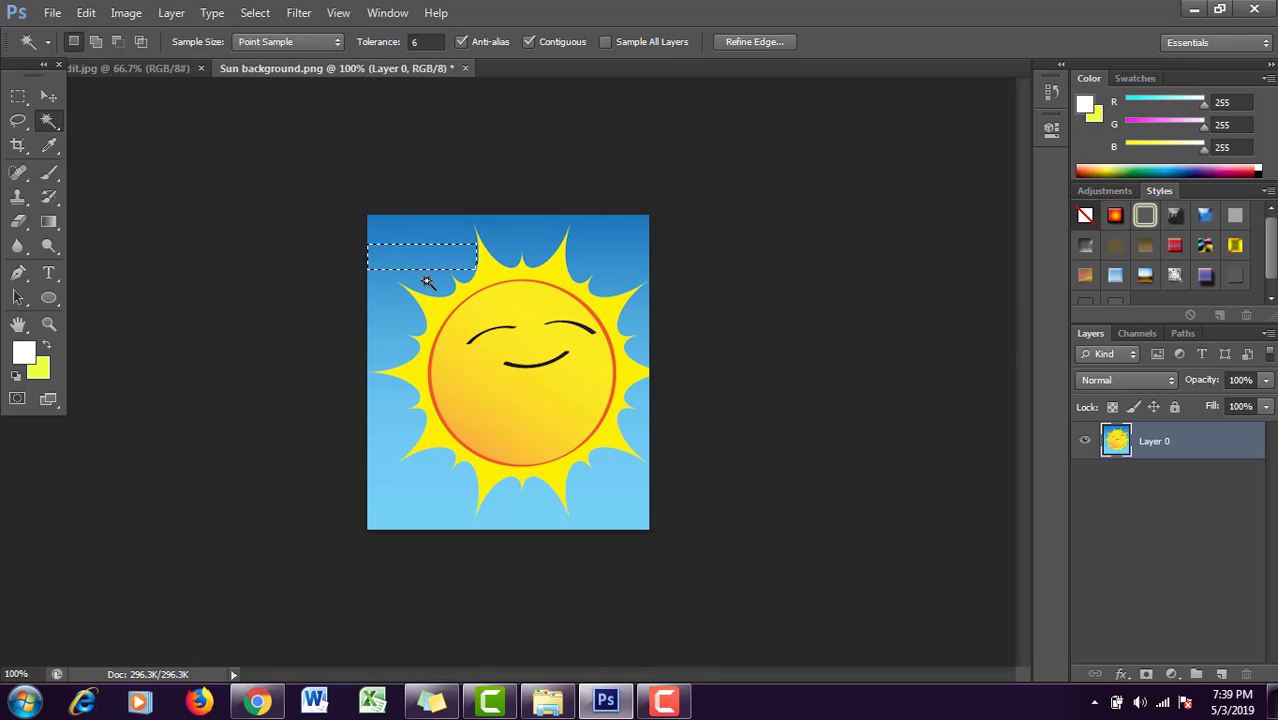
key("shift")
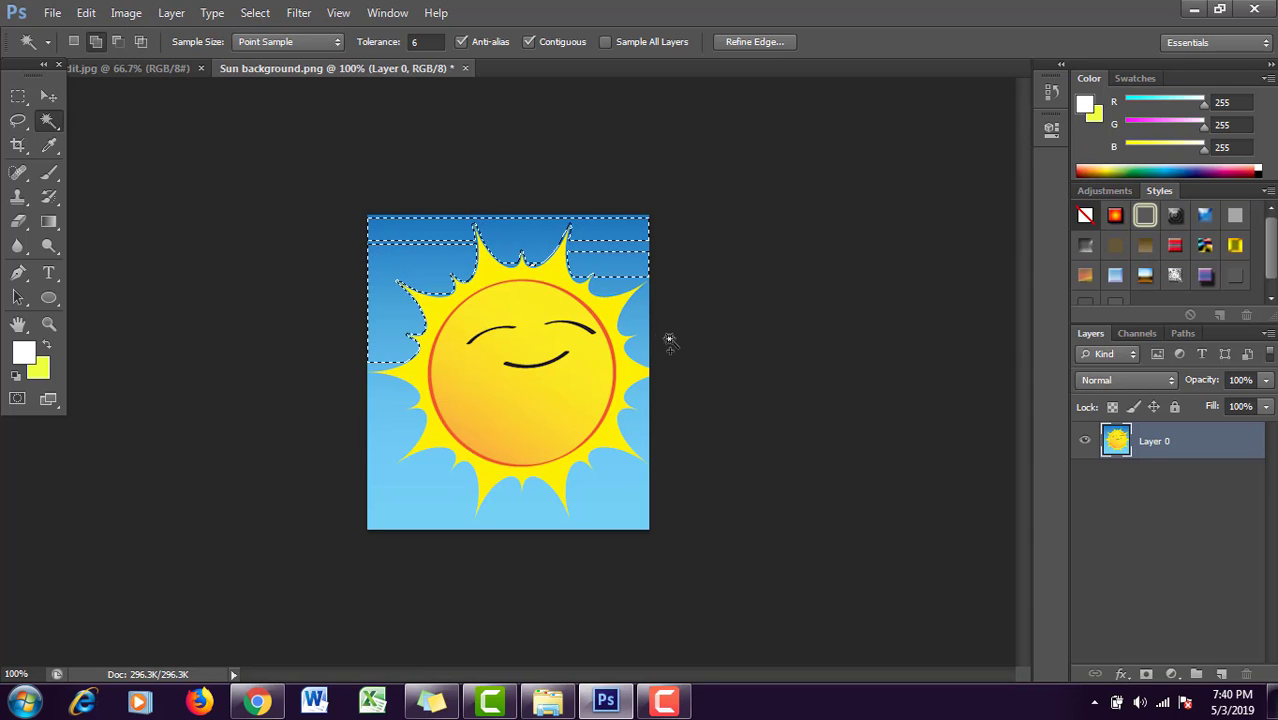
left_click(617, 253, "shift")
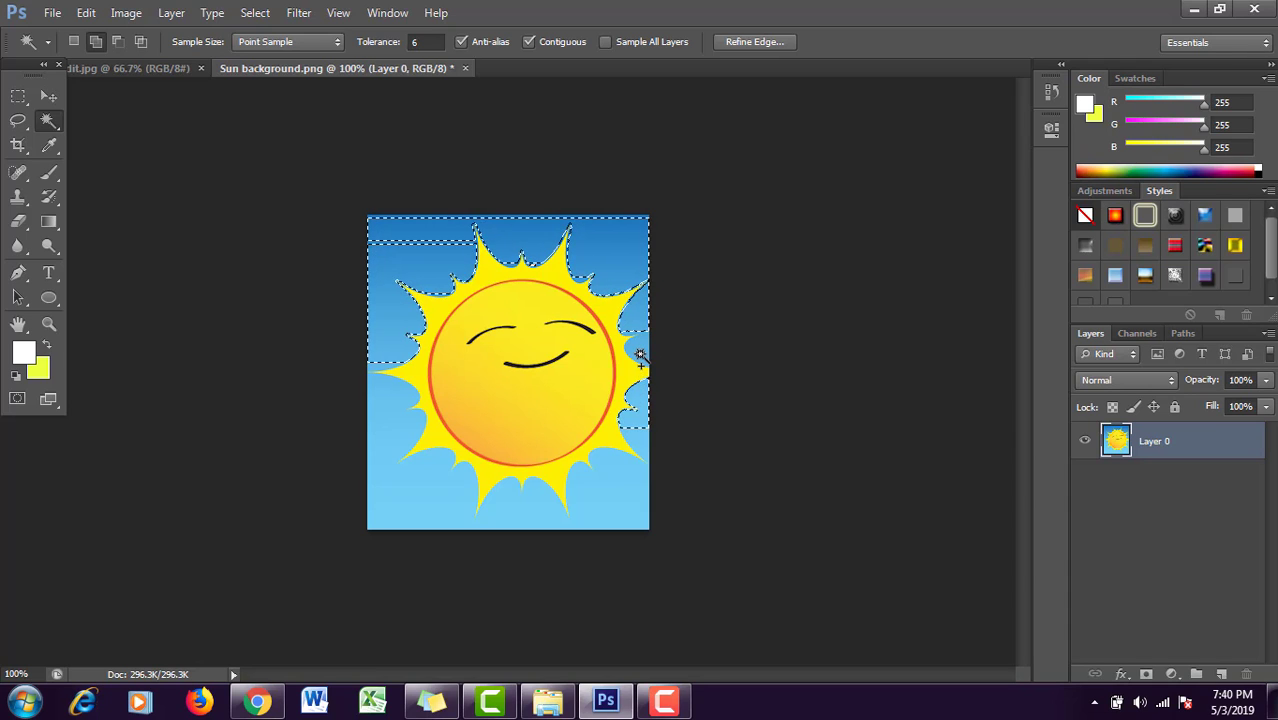
left_click(610, 487, "shift")
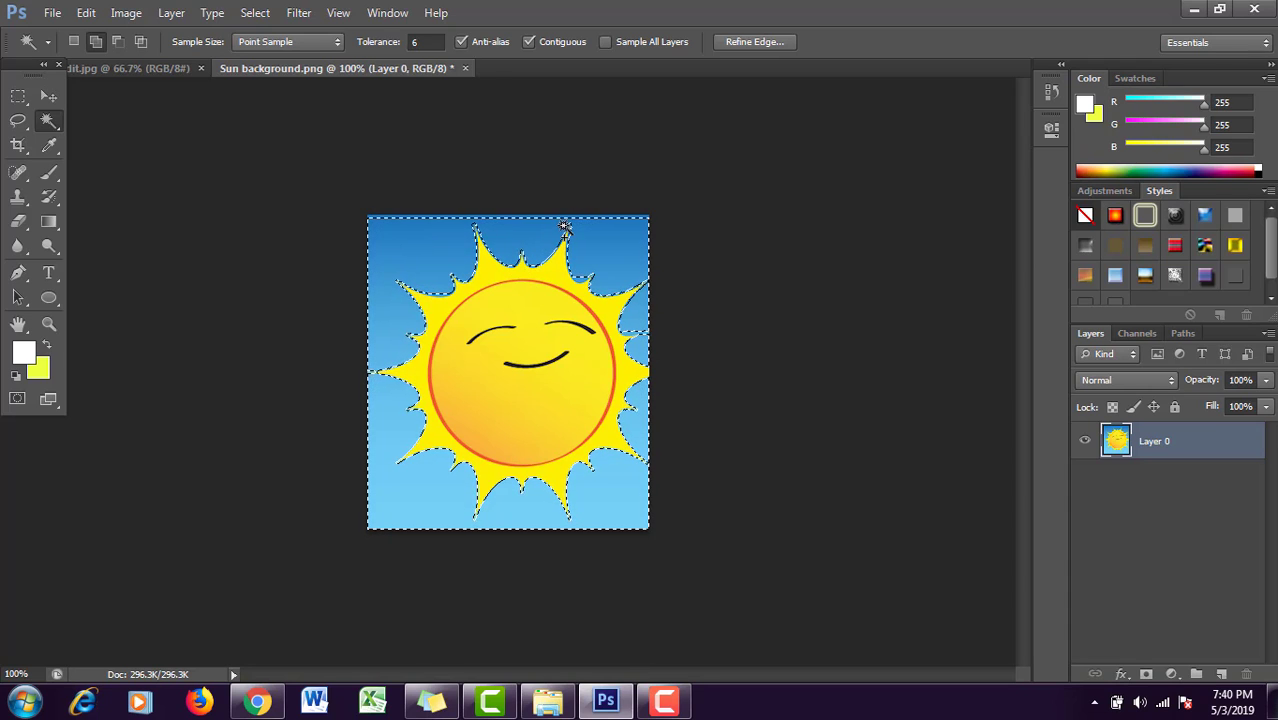
- Delete the selected blue sky and deselect
key("shift")
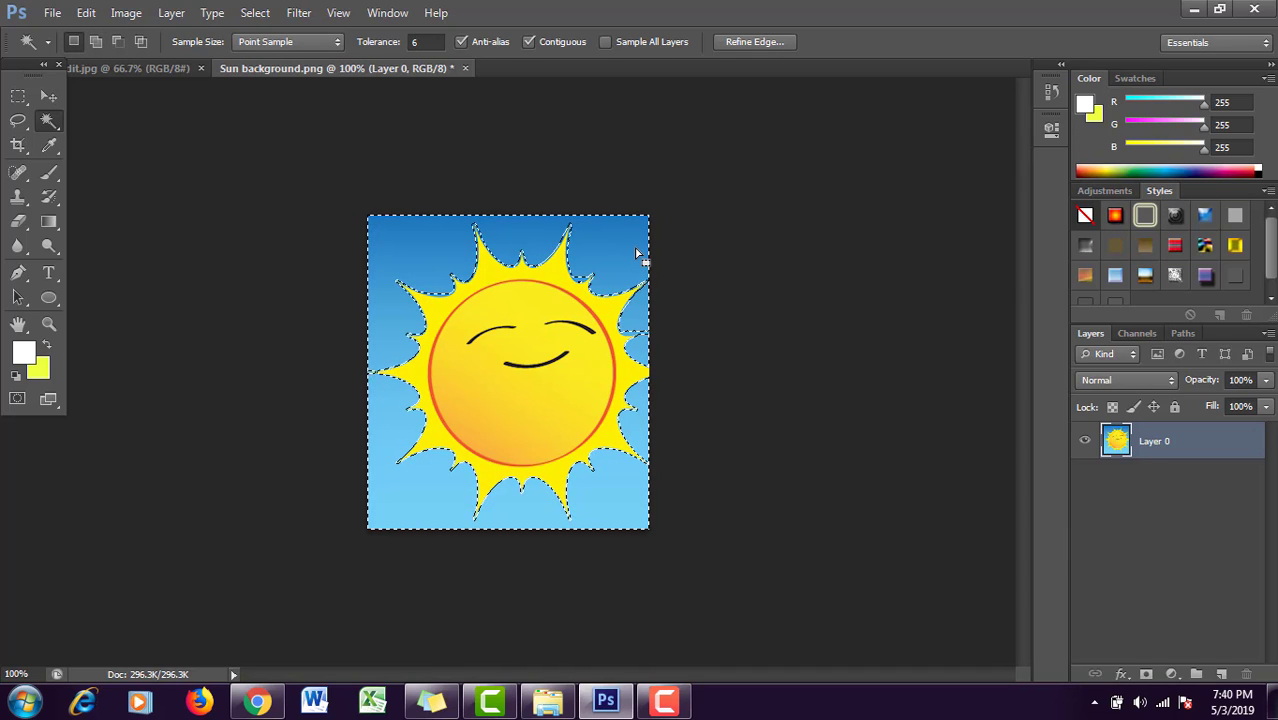
key("Delete")
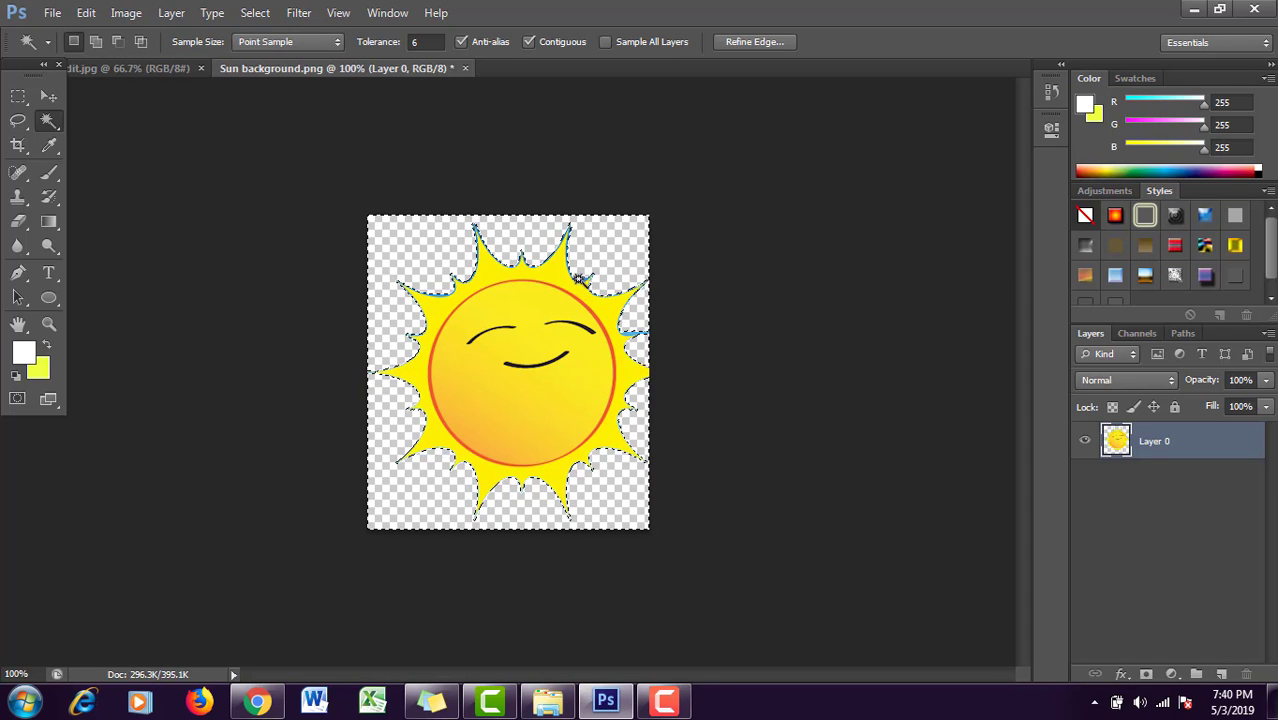
key("ctrl+d")
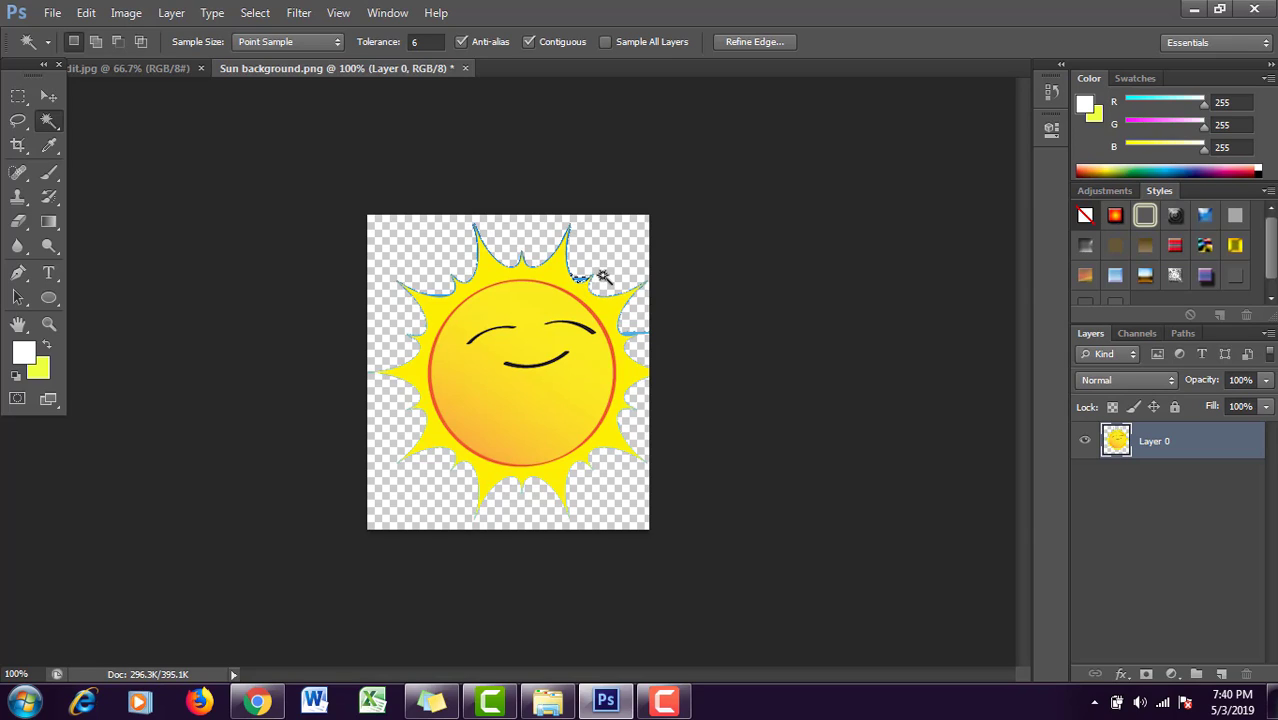
- Pick off the leftover blue fringes around the sun, then select the transparent area
left_click(598, 277)
left_click(500, 256)
left_click(439, 297)
left_click(50, 100)
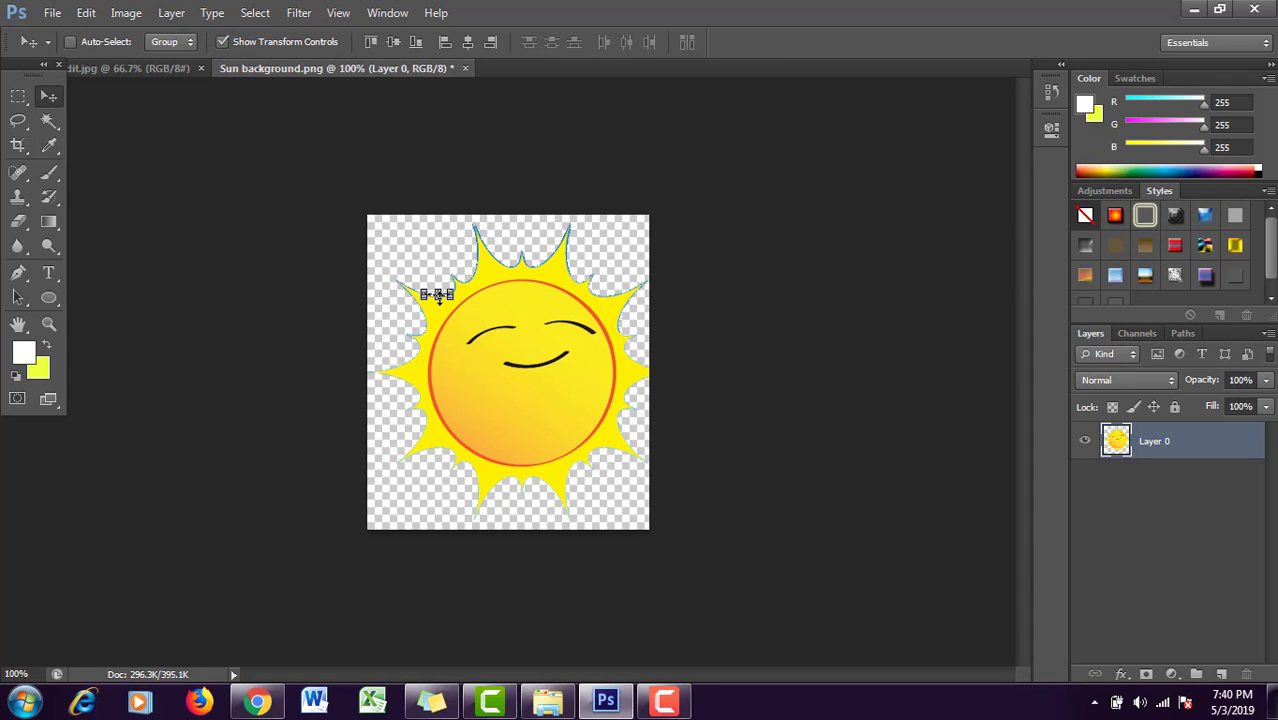
left_click(49, 121)
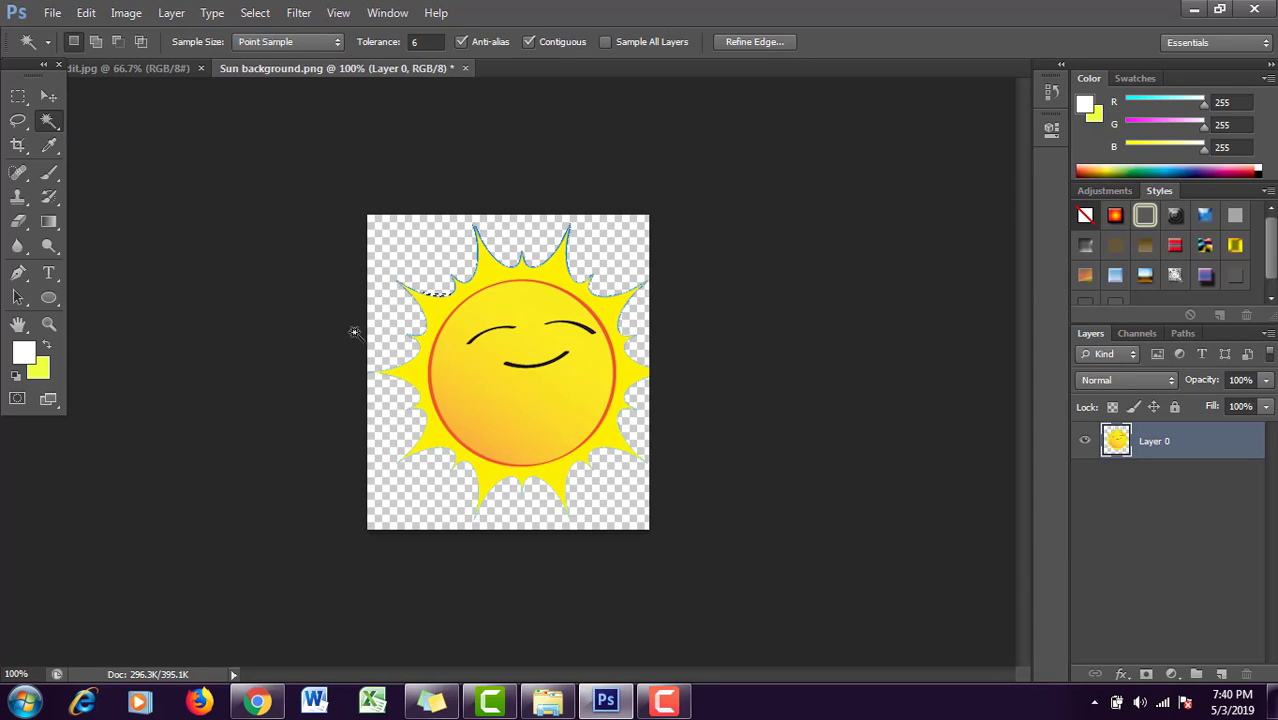
left_click(431, 483)
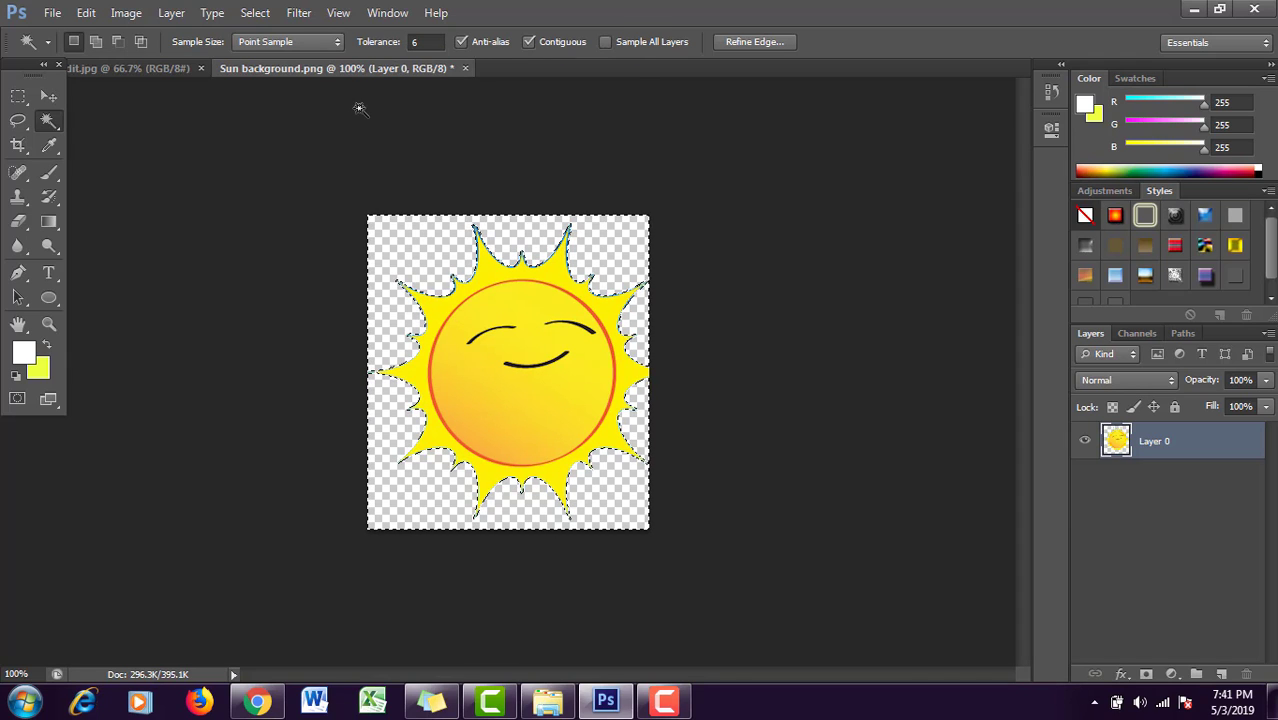
- Drag the cut-out sun into the beach banner and close the sun file without saving
left_click_drag(356, 70, 836, 219)
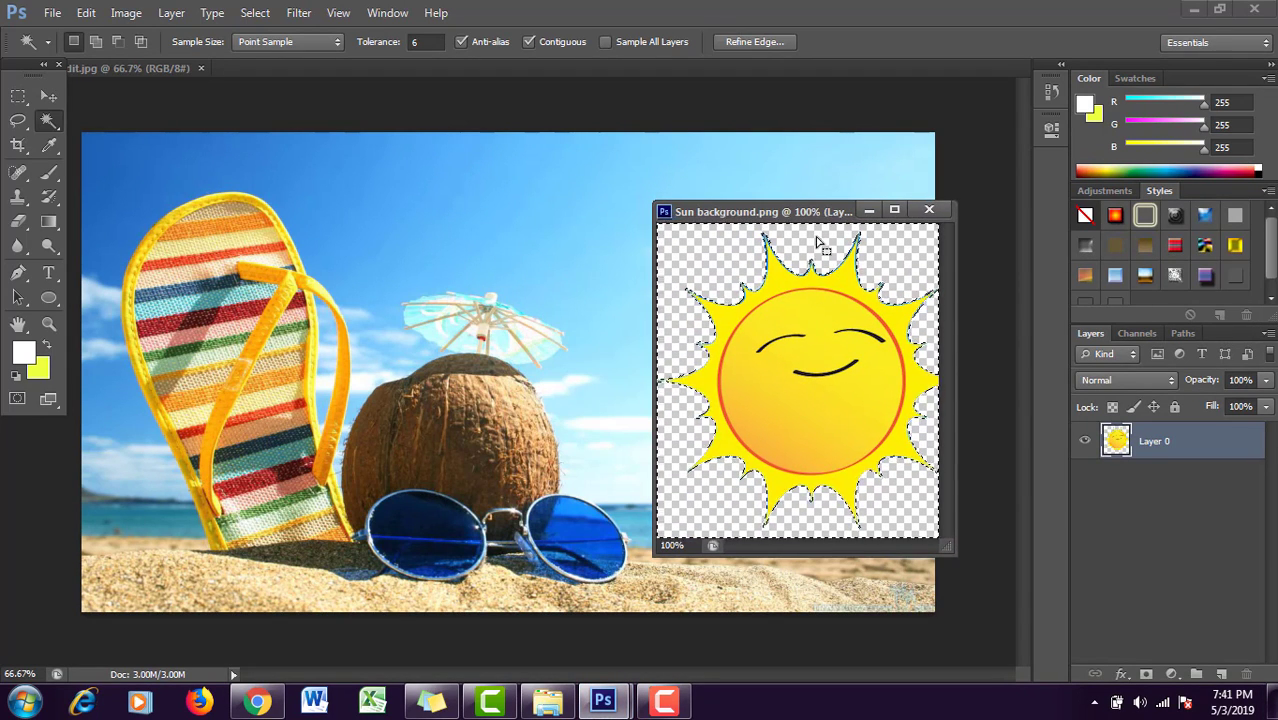
left_click_drag(810, 212, 825, 214)
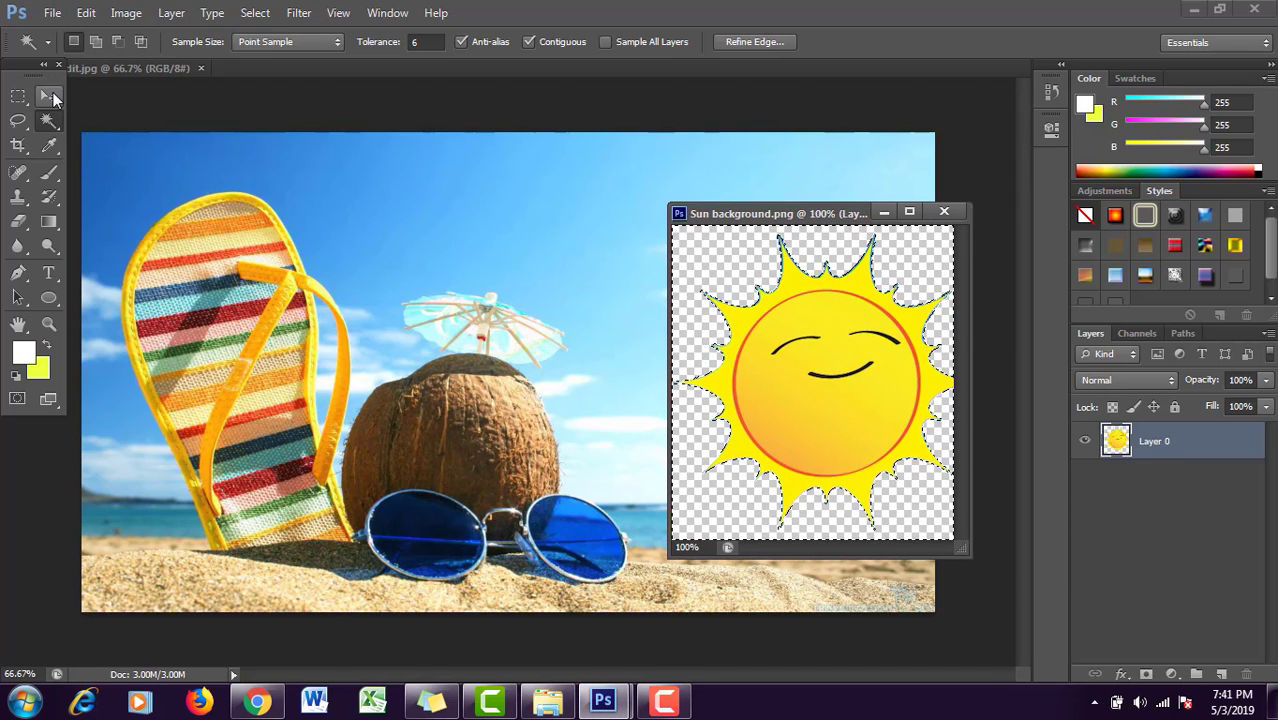
left_click(51, 97)
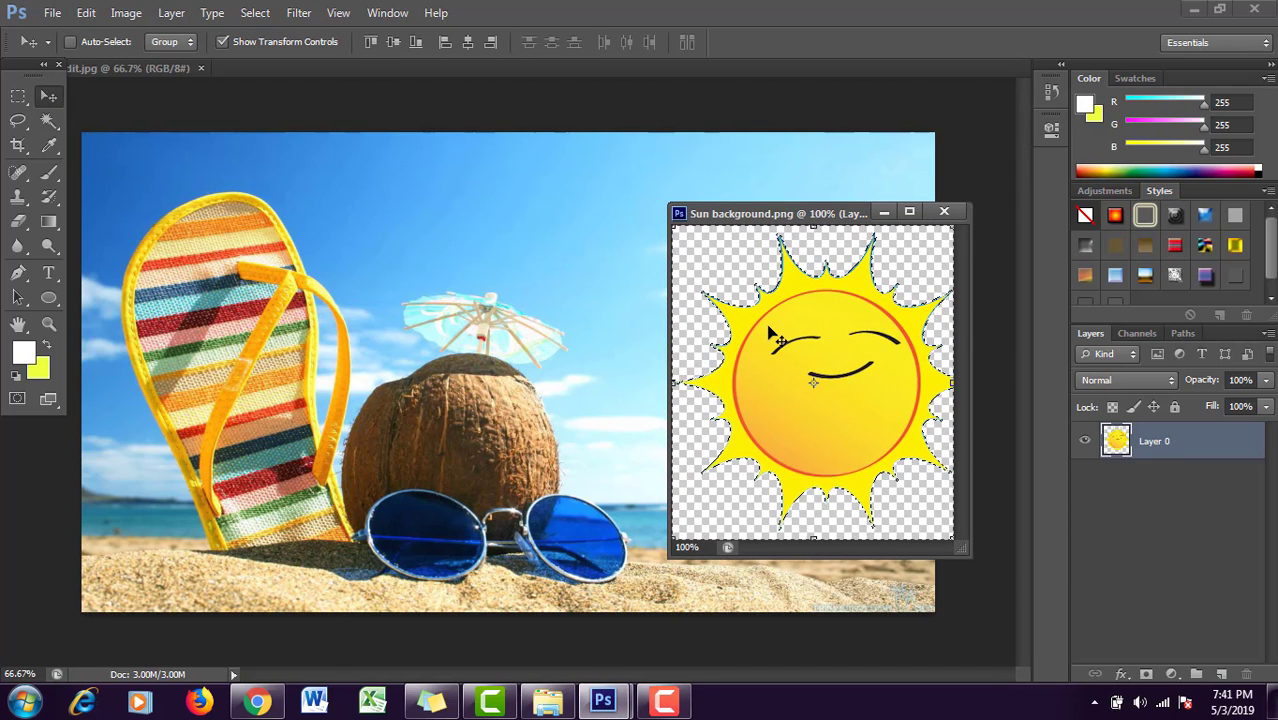
left_click_drag(770, 330, 538, 316)
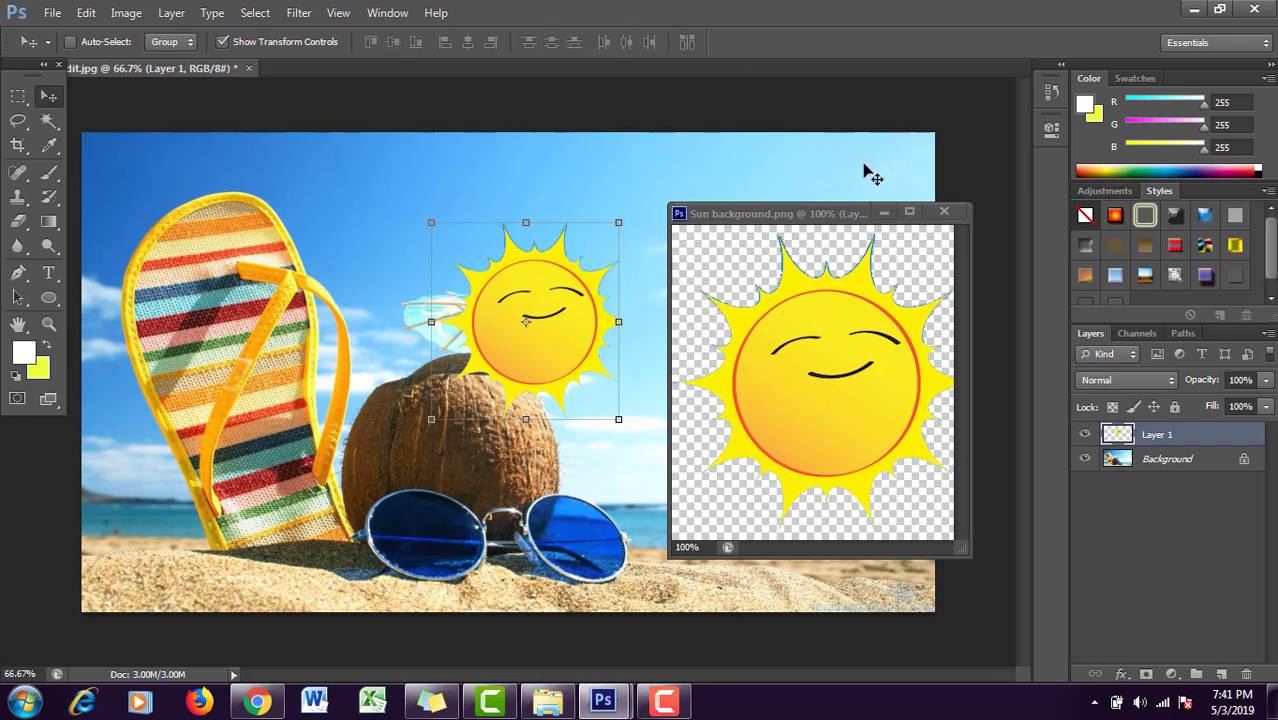
left_click(944, 211)
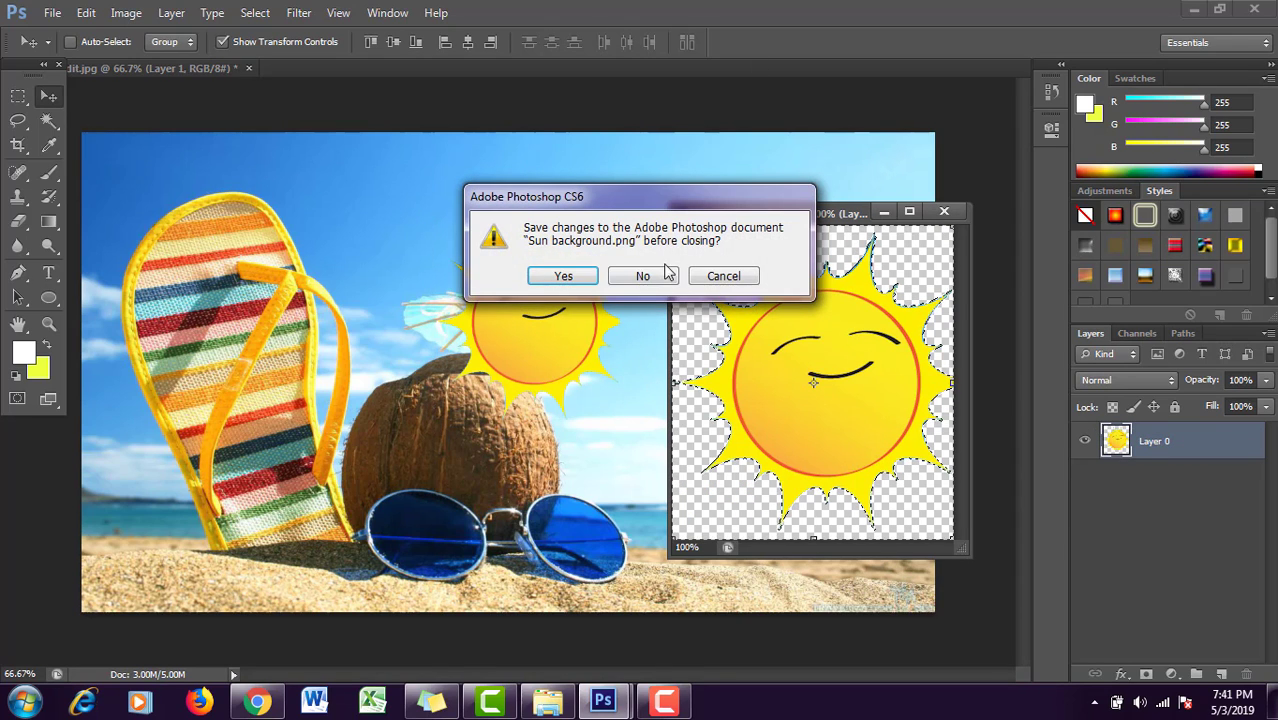
left_click(655, 279)
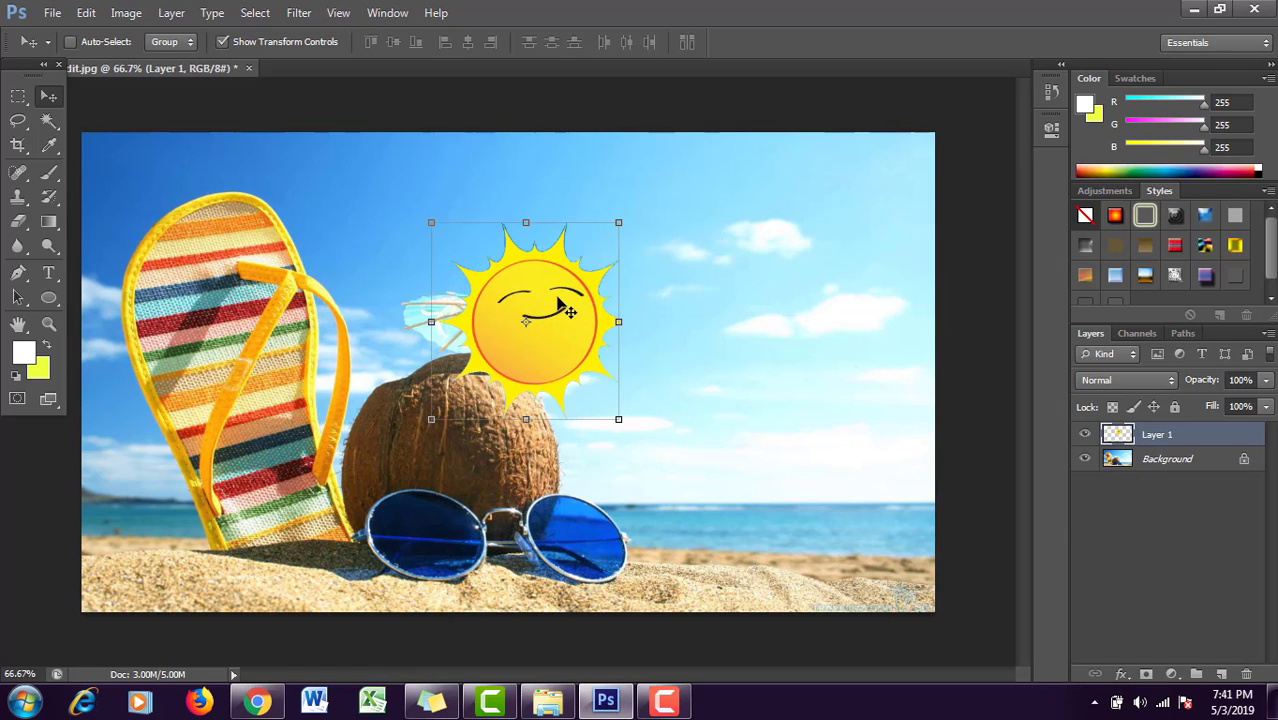
- Move the sun into the upper-right sky and enlarge it
left_click_drag(560, 305, 820, 244)
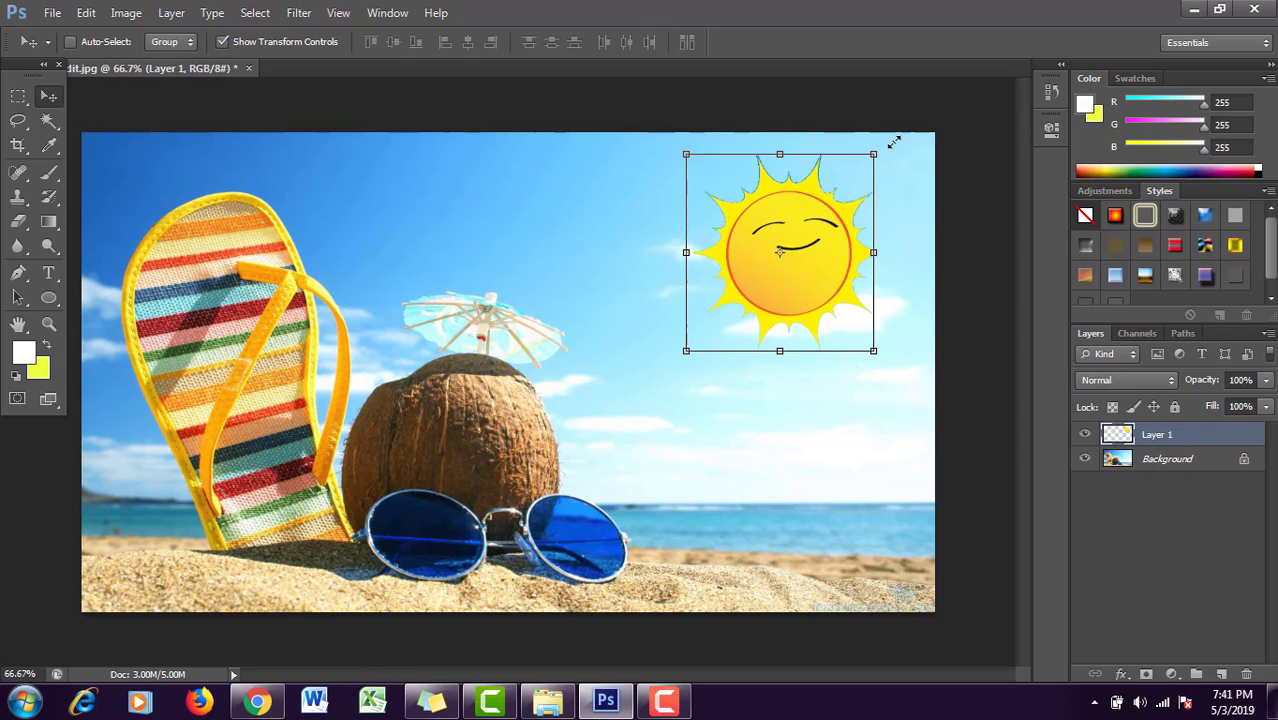
left_click_drag(894, 141, 905, 143)
double_click(813, 251)
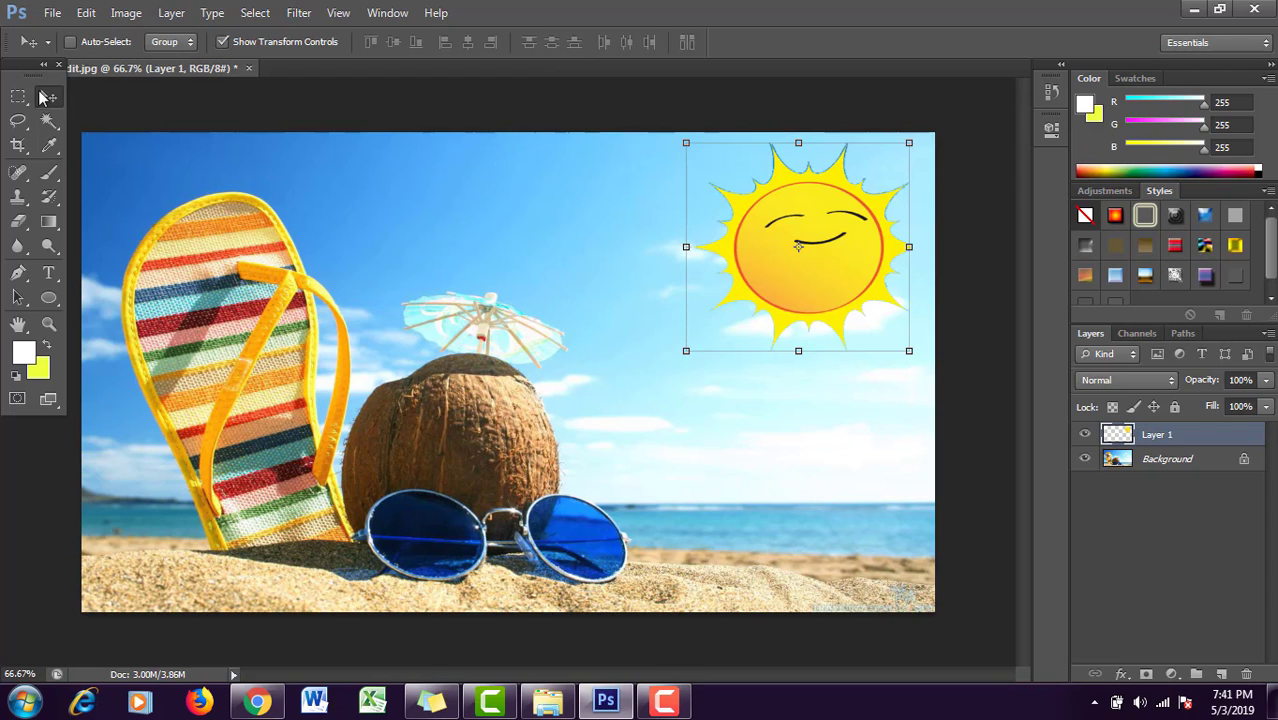
left_click(48, 122)
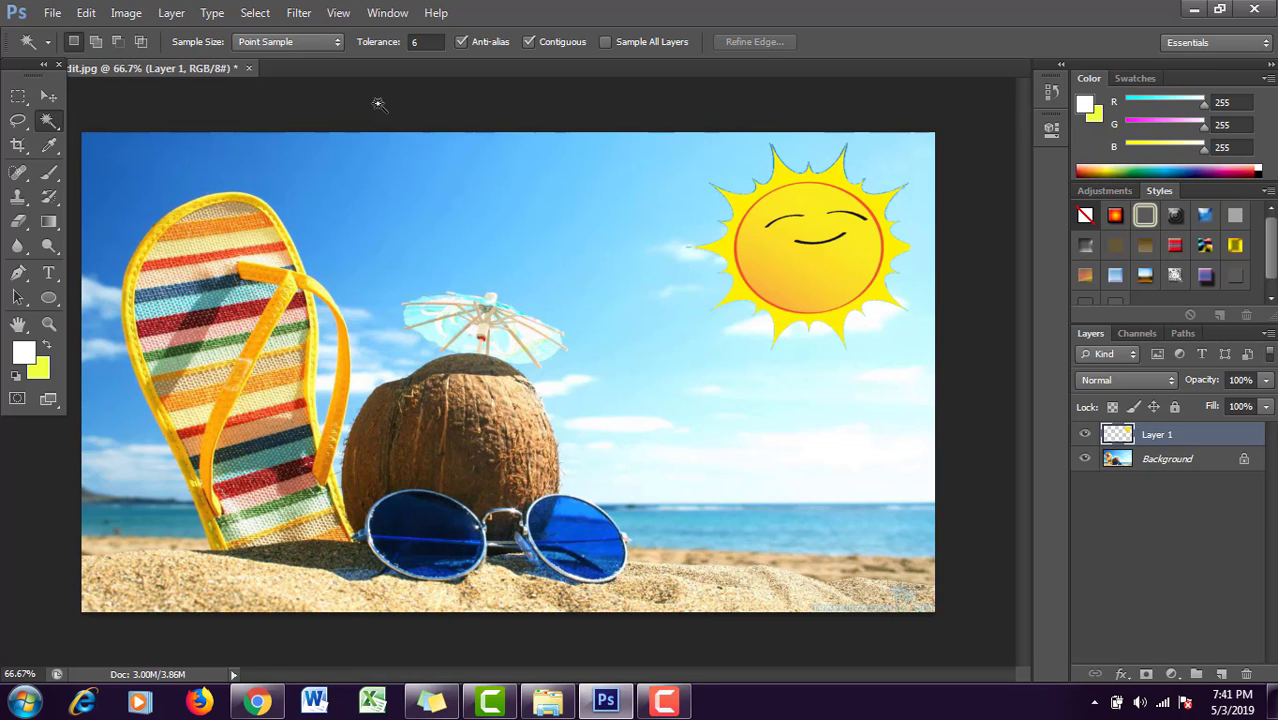
- Bring up remove.bg in the browser
left_click(257, 701)
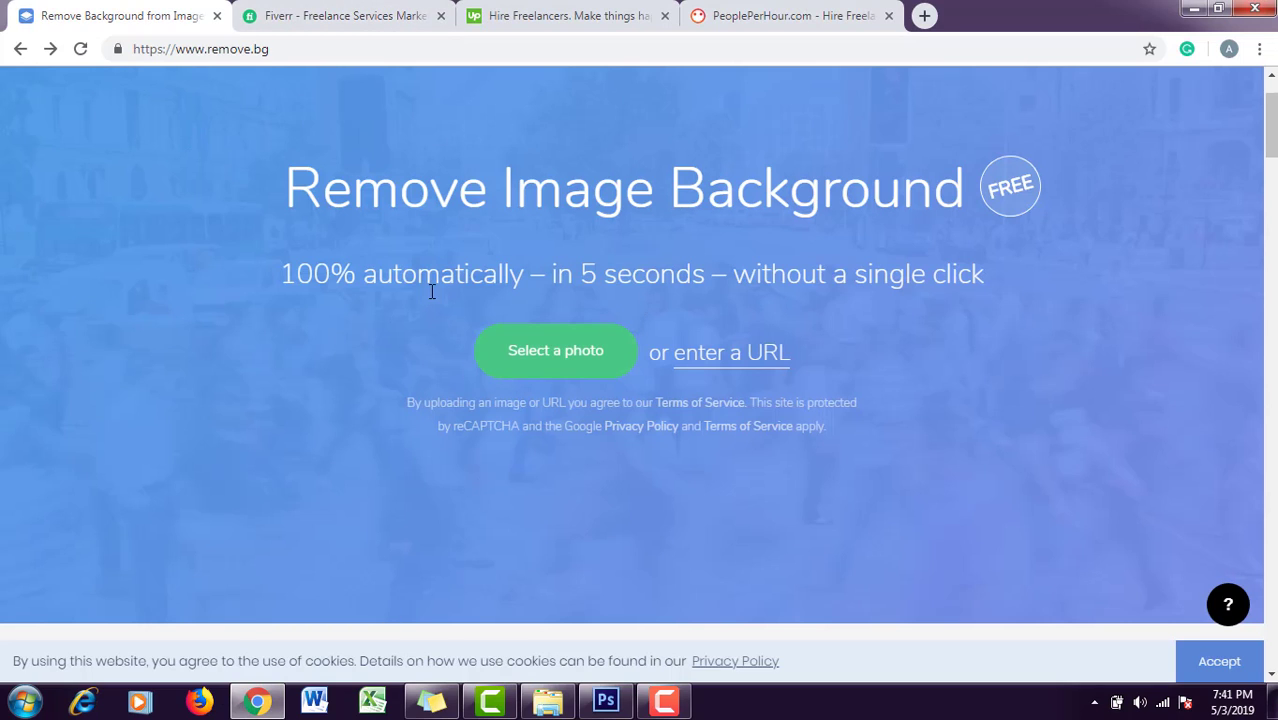
left_click_drag(287, 54, 210, 54)
left_click(283, 49)
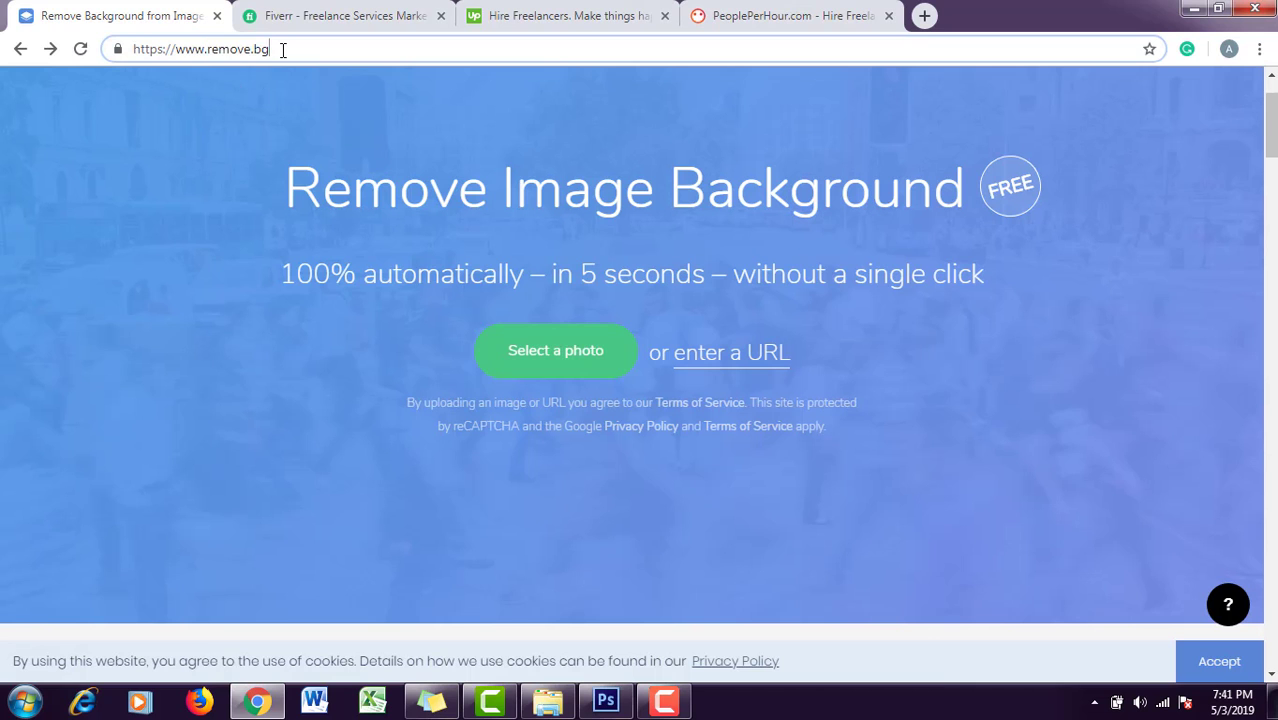
- Upload the AB de photo from the fb pages folder on drive D: to remove.bg
left_click(526, 370)
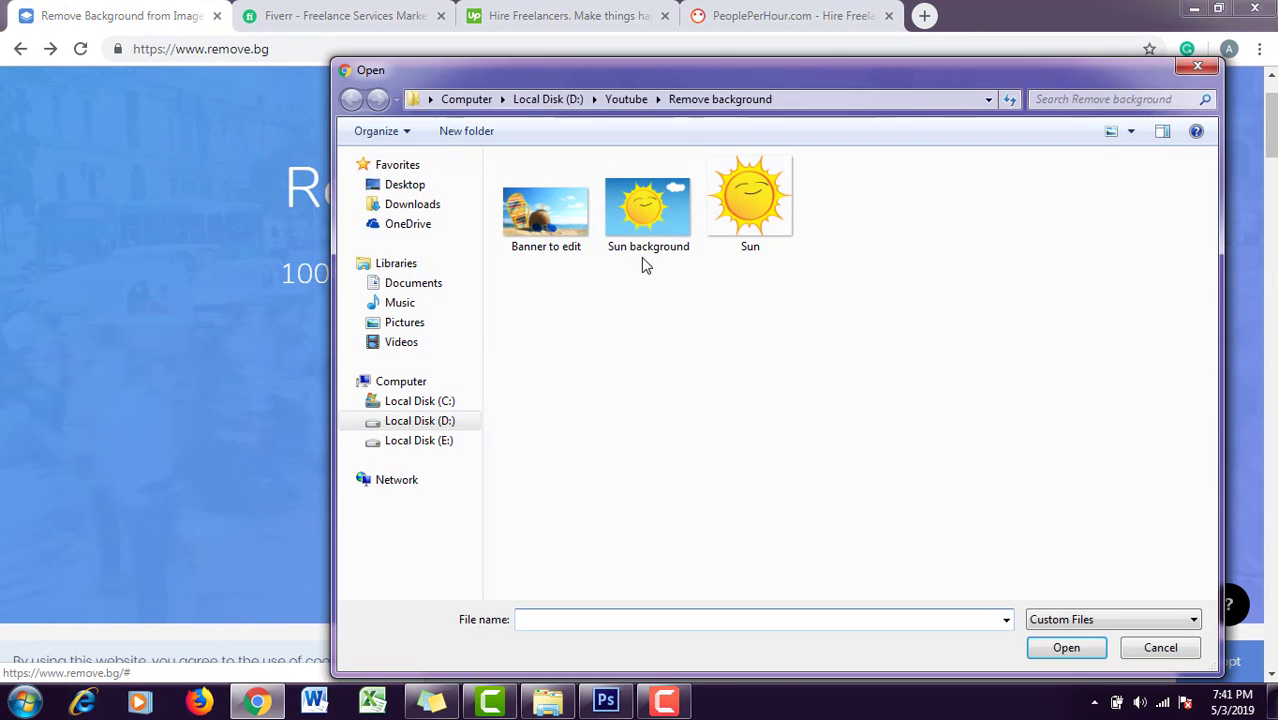
left_click(565, 102)
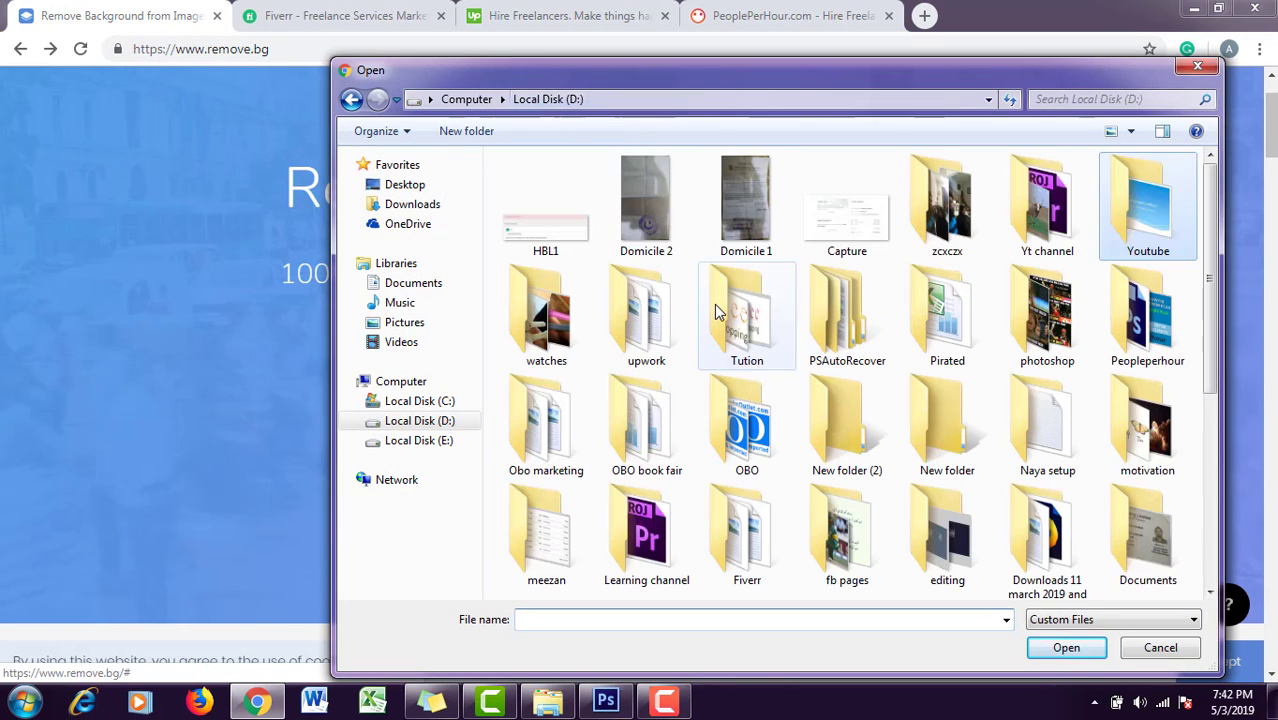
scroll(714, 304, "down", 3)
left_click(716, 312)
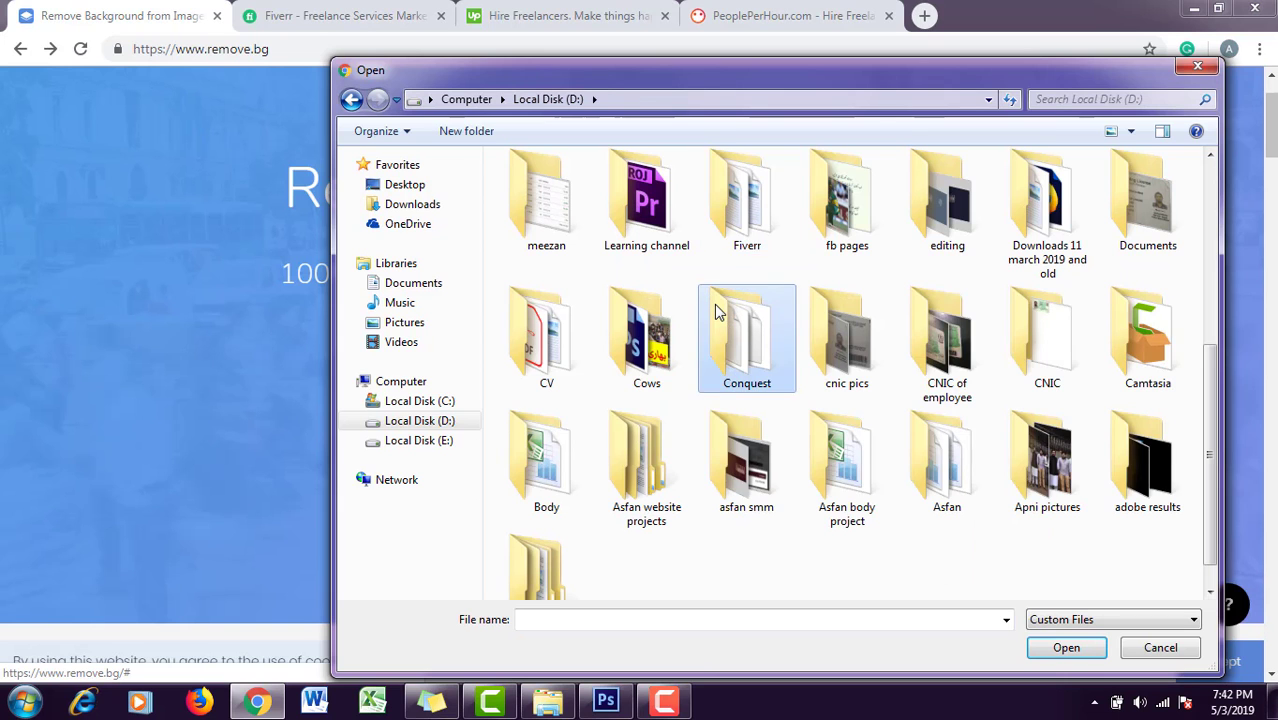
double_click(847, 200)
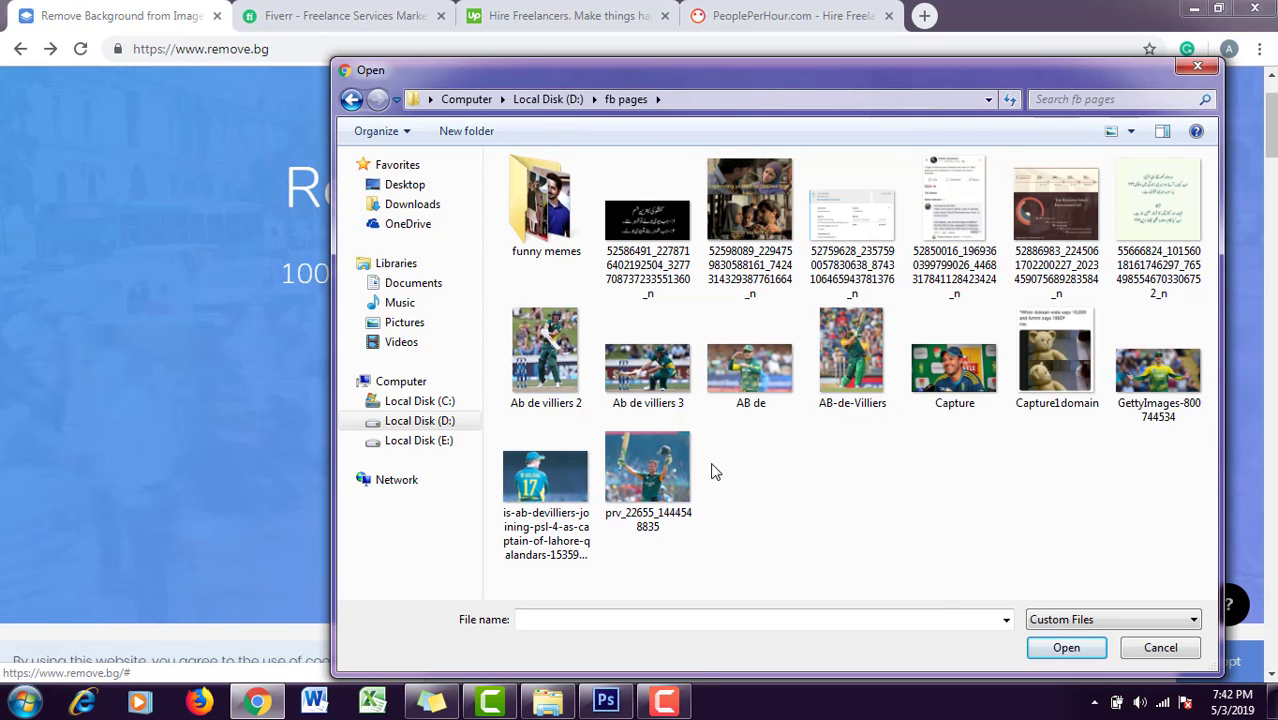
double_click(749, 370)
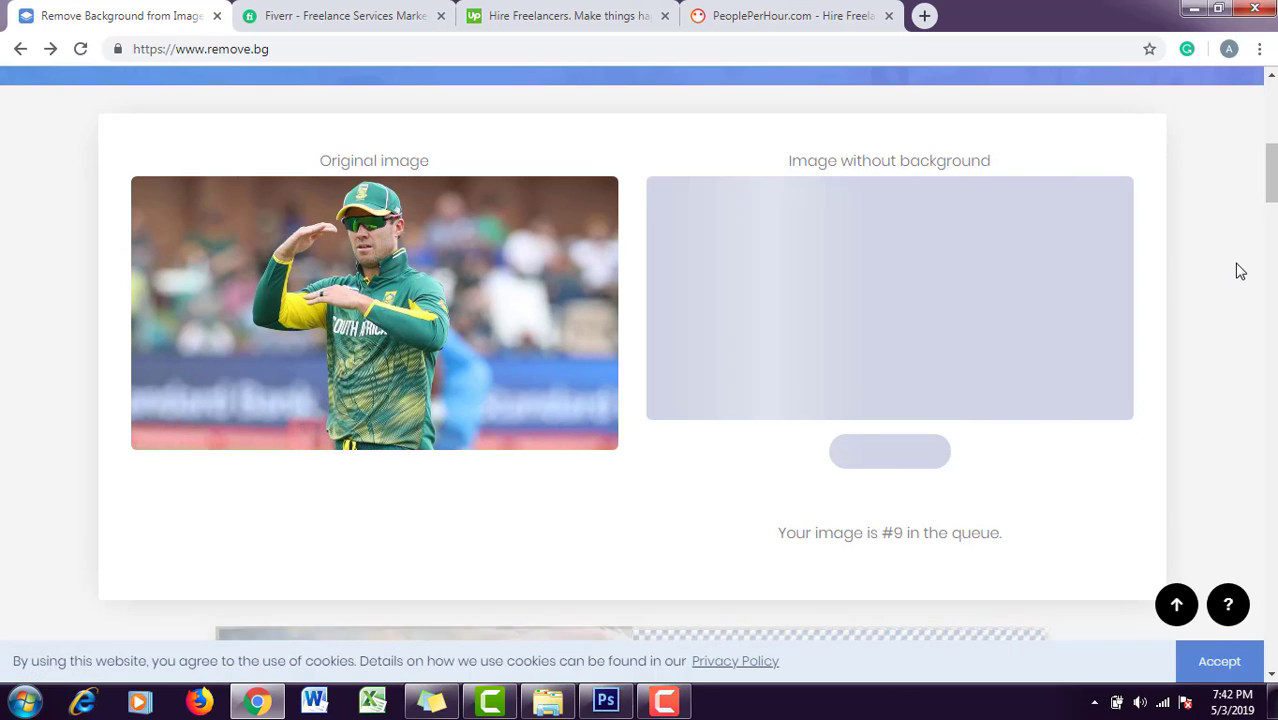
- Scroll to view remove.bg's cricketer cut-out on a transparent background
left_click_drag(1270, 172, 1270, 178)
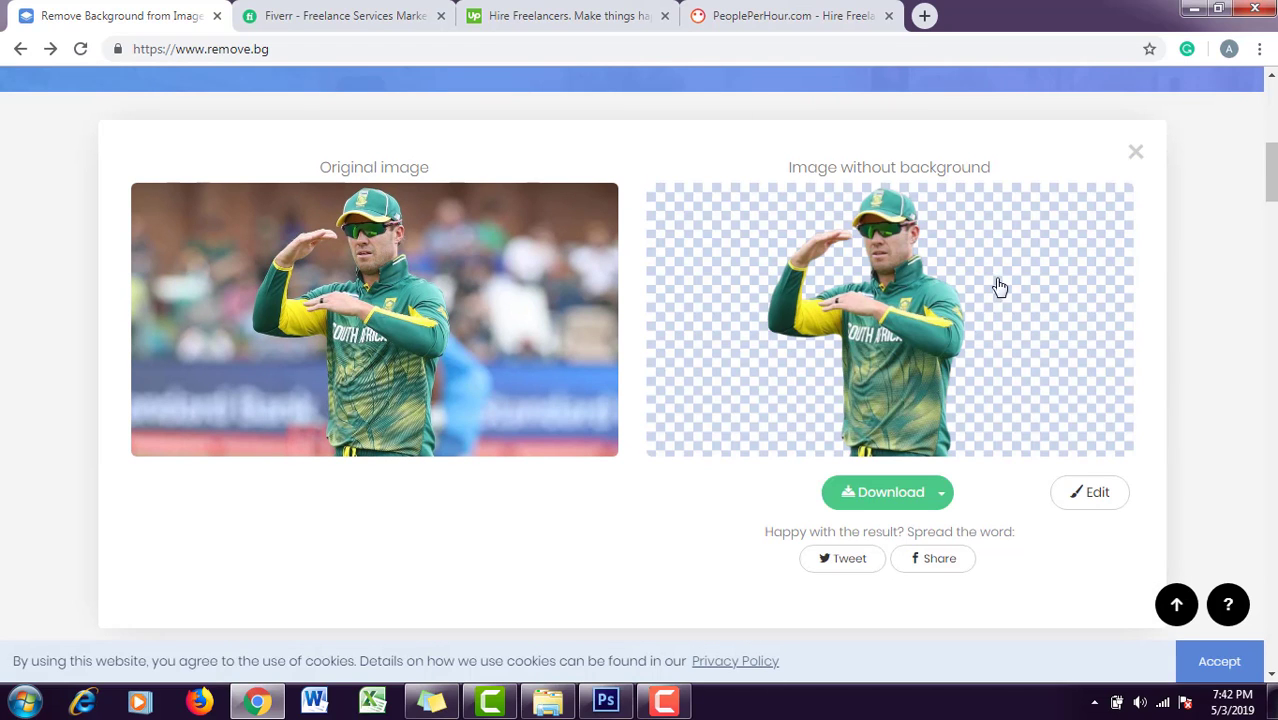
left_click_drag(1270, 172, 1270, 168)
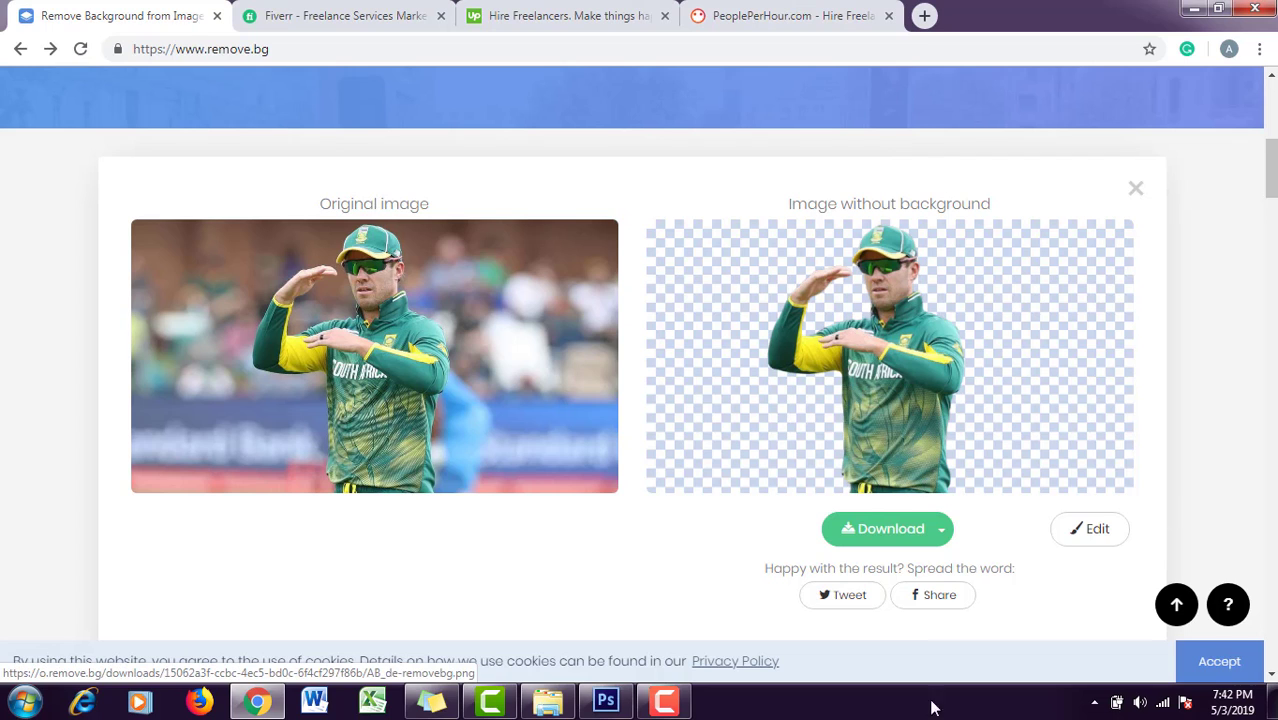
scroll(908, 637, "down", 5)
scroll(908, 637, "up", 5)
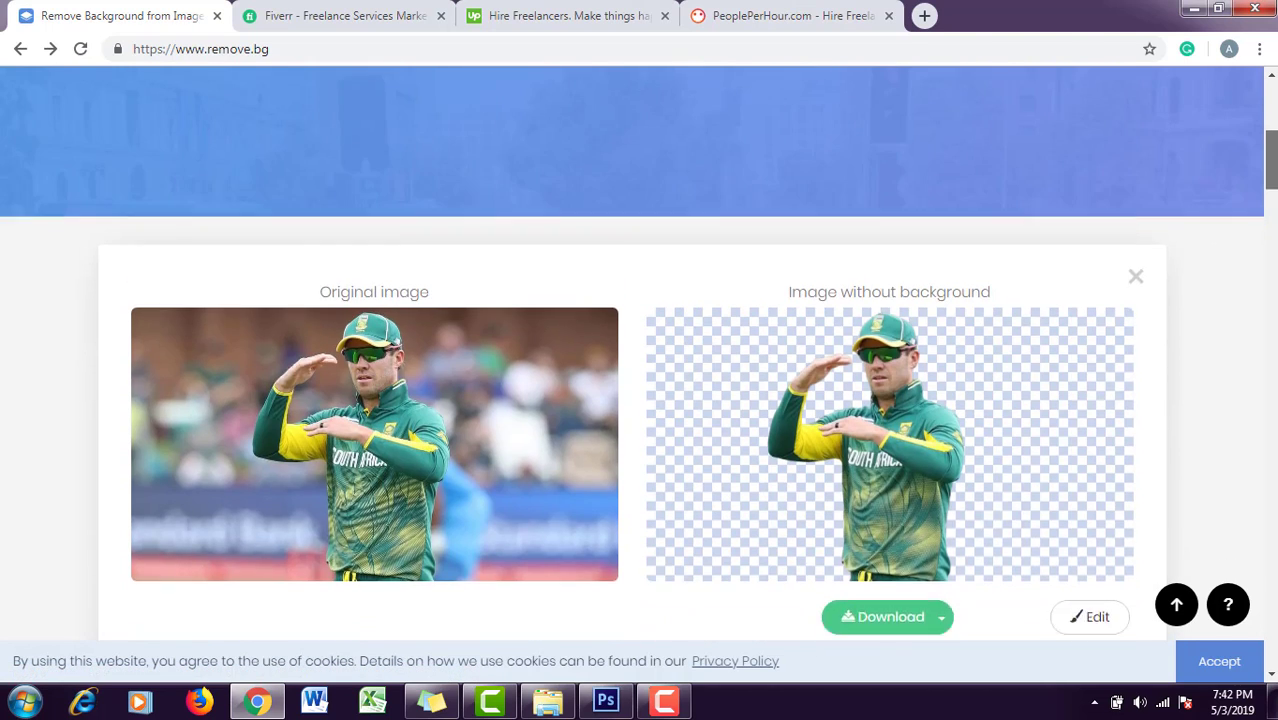
scroll(1141, 342, "down", 1)
- Glance at the Photoshop beach banner with its sun, then return to the remove.bg result
left_click(618, 704)
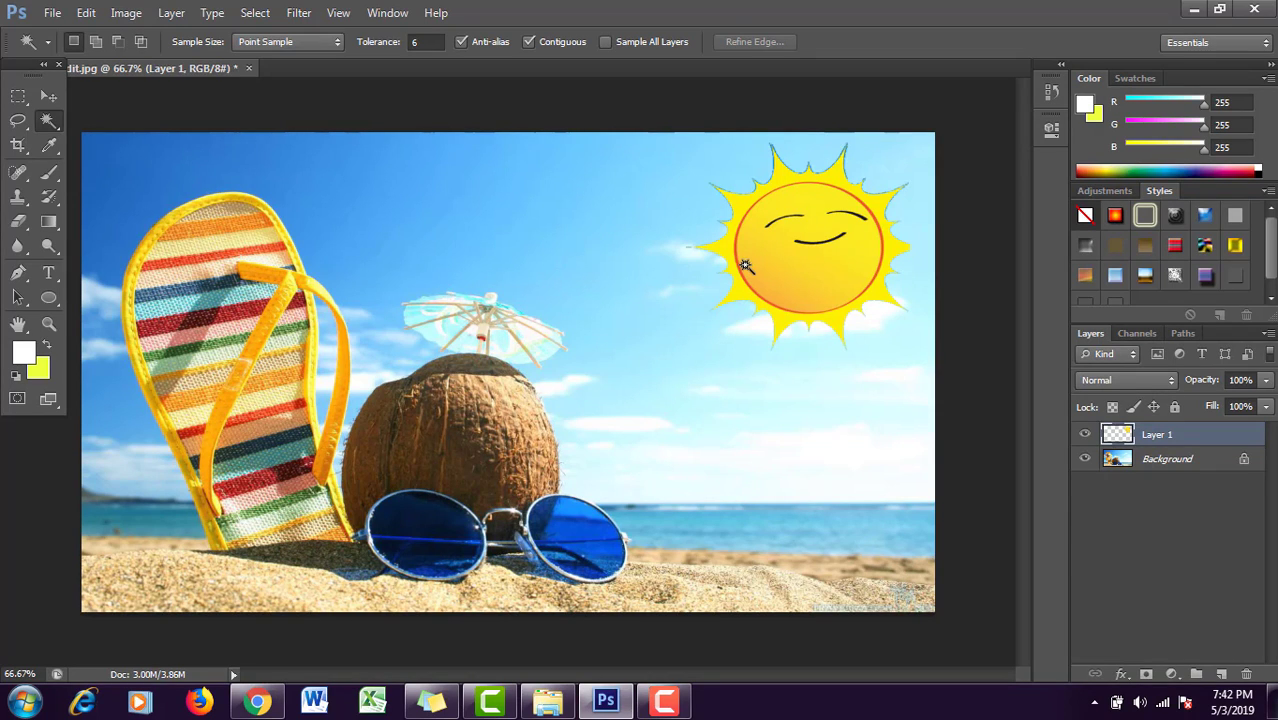
mouse_move(275, 703)
left_click(275, 703)
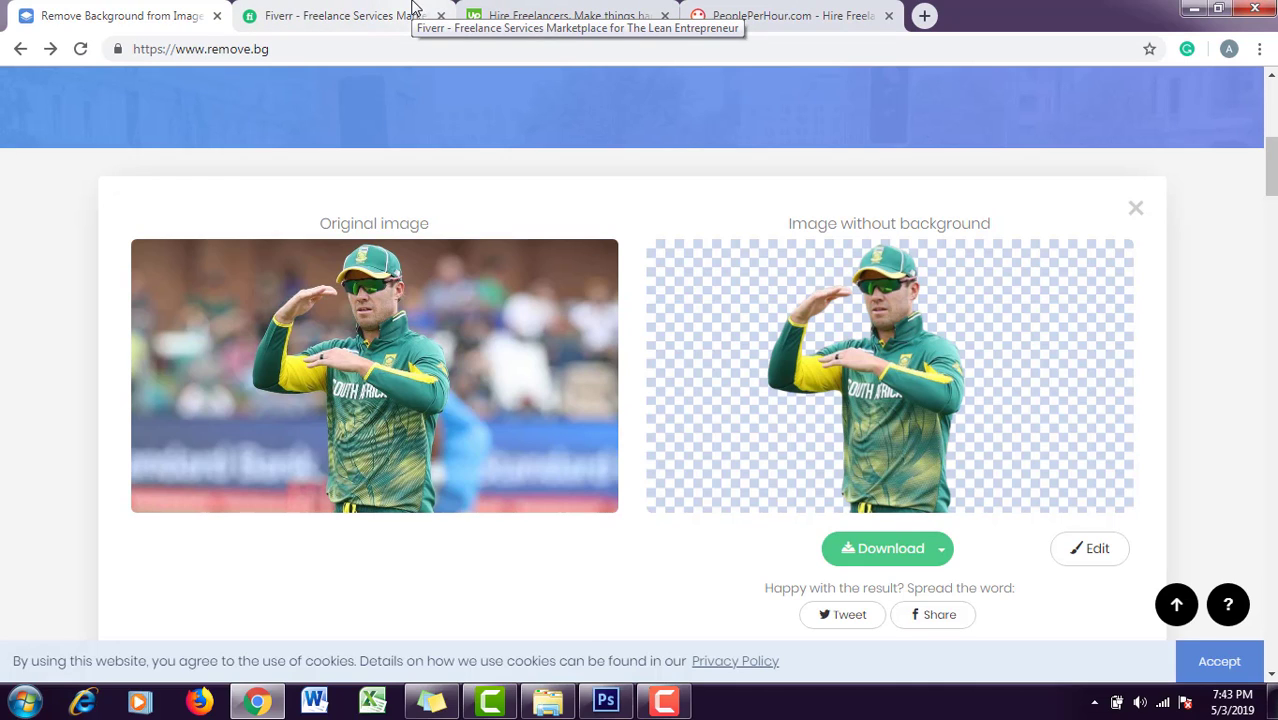
- Search Fiverr for 'background remove'
scroll(1270, 170, "down", 1)
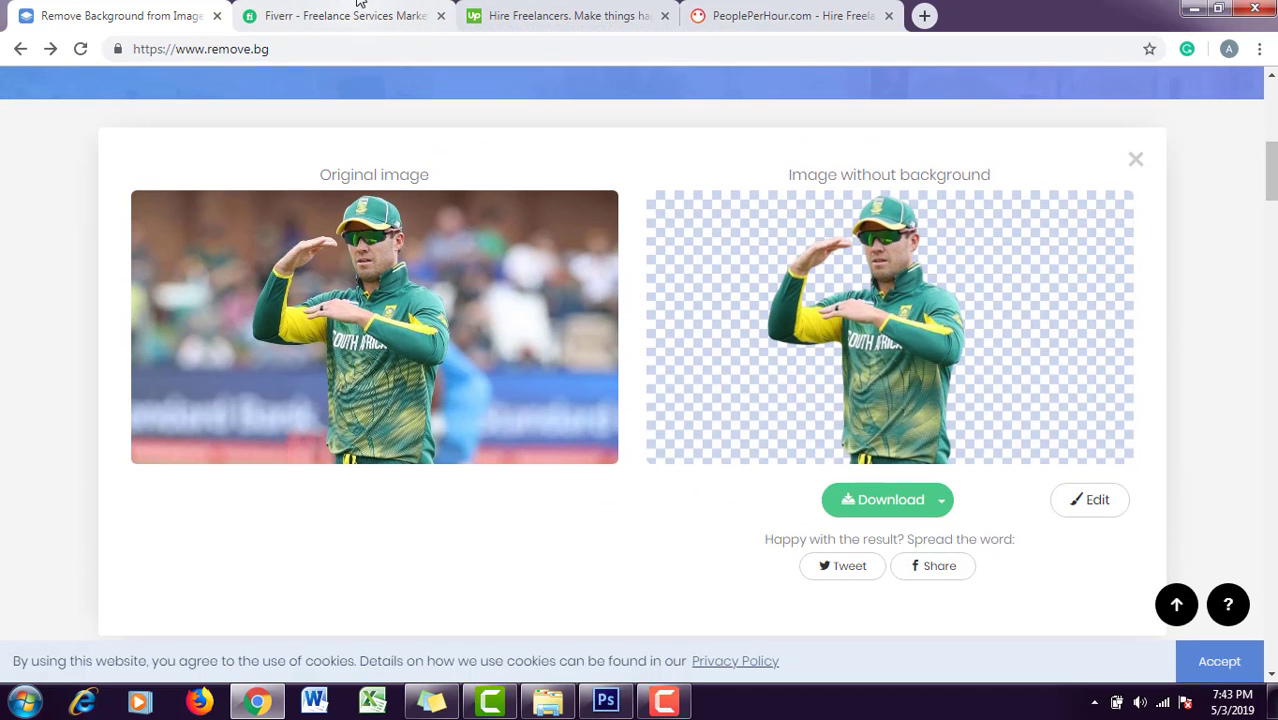
left_click(385, 15)
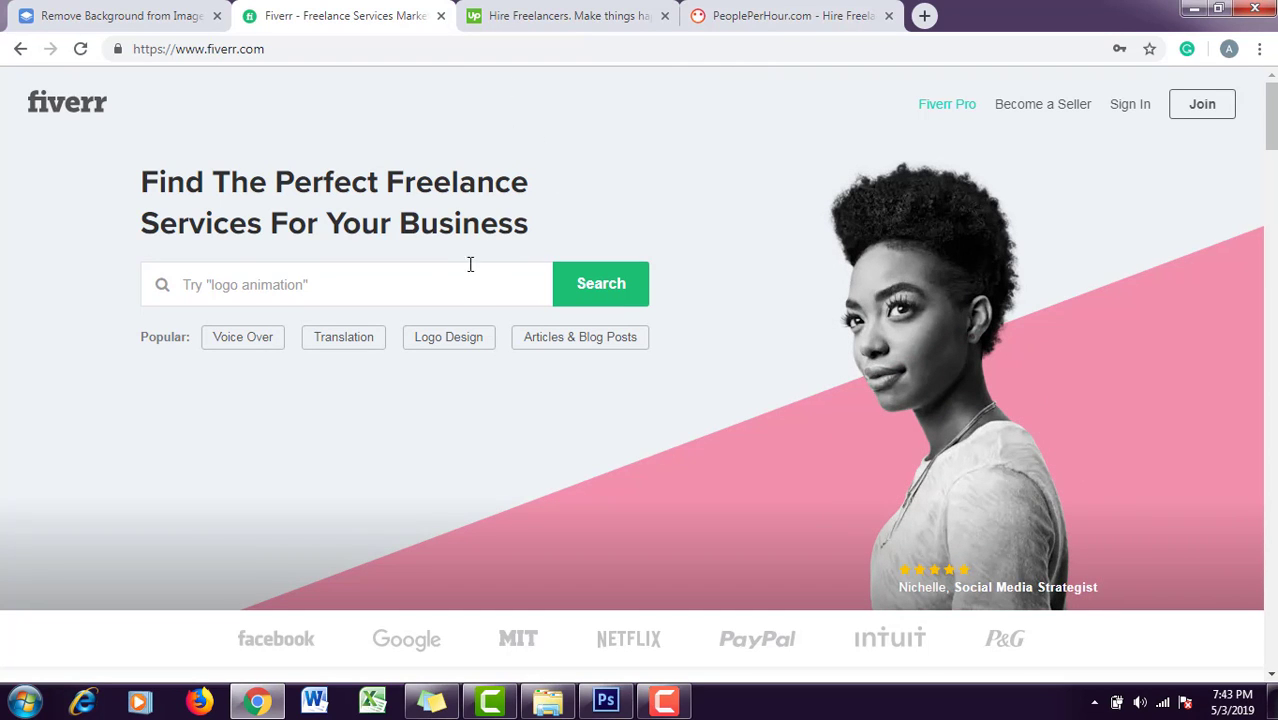
left_click(475, 293)
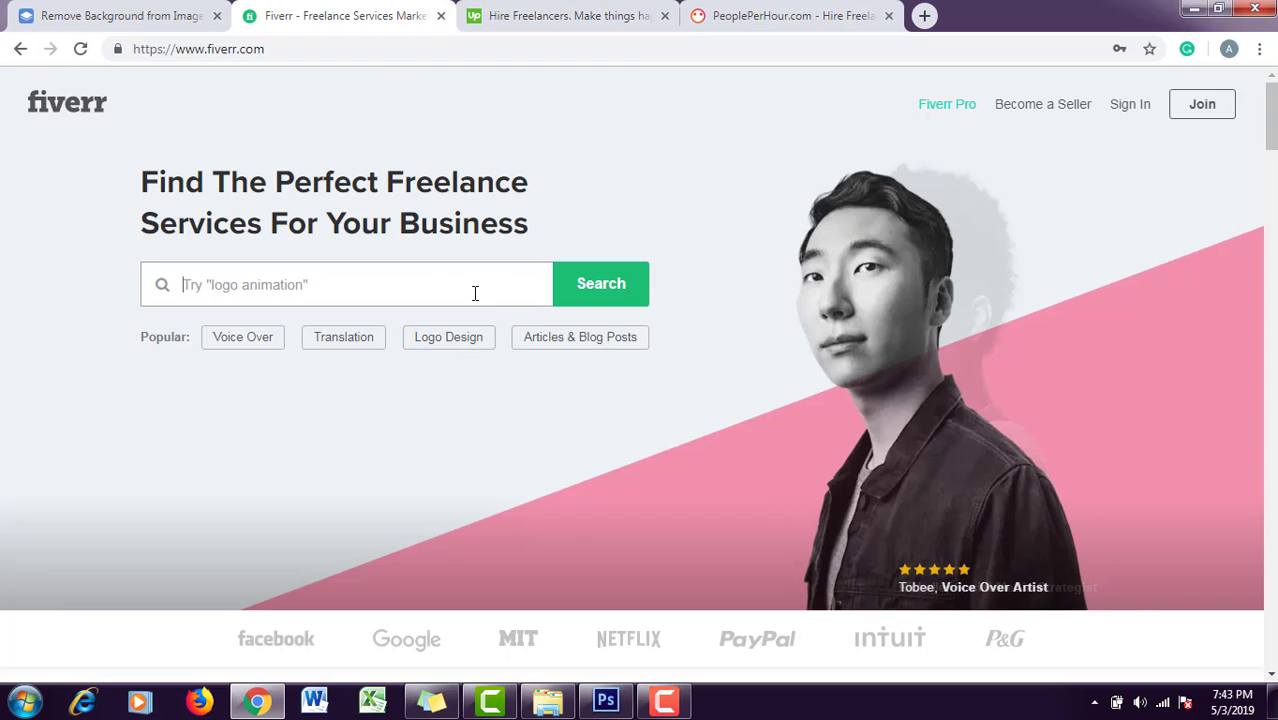
type("background")
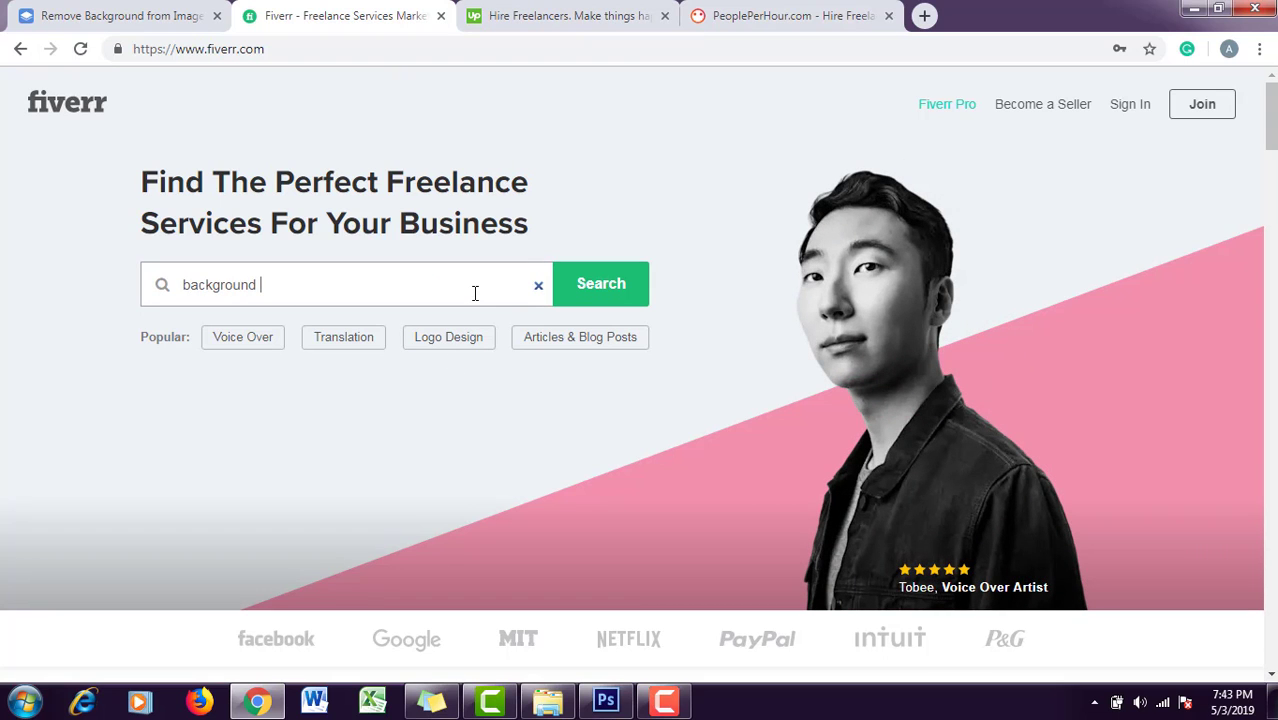
type(" remove")
key("Return")
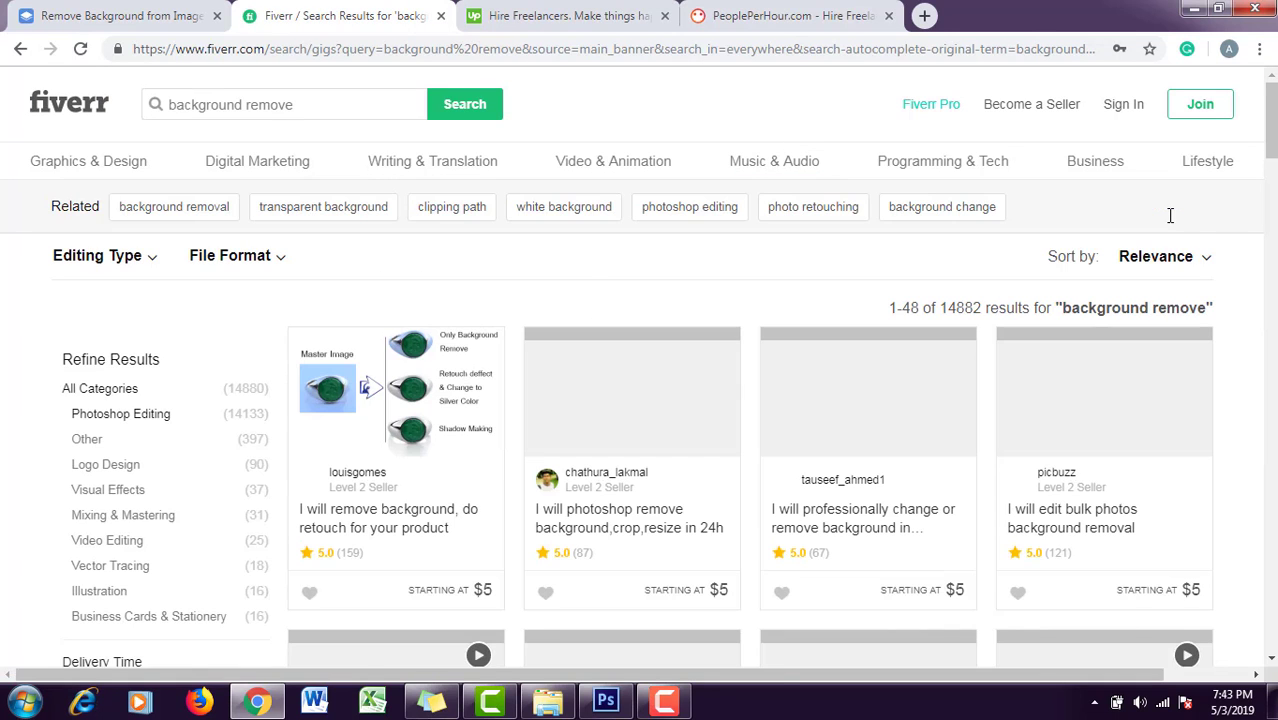
- Scroll through the 14882 gig results, most starting at $5
scroll(638, 374, "down", 2)
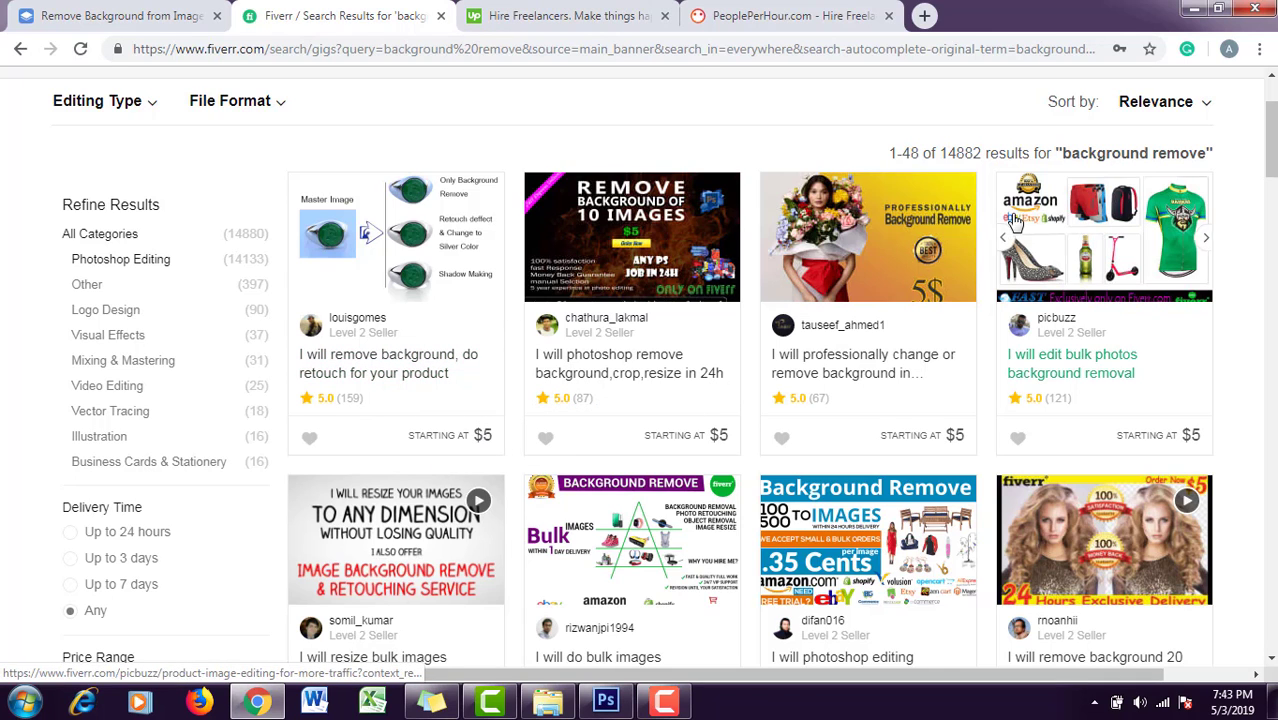
left_click_drag(1272, 147, 1272, 146)
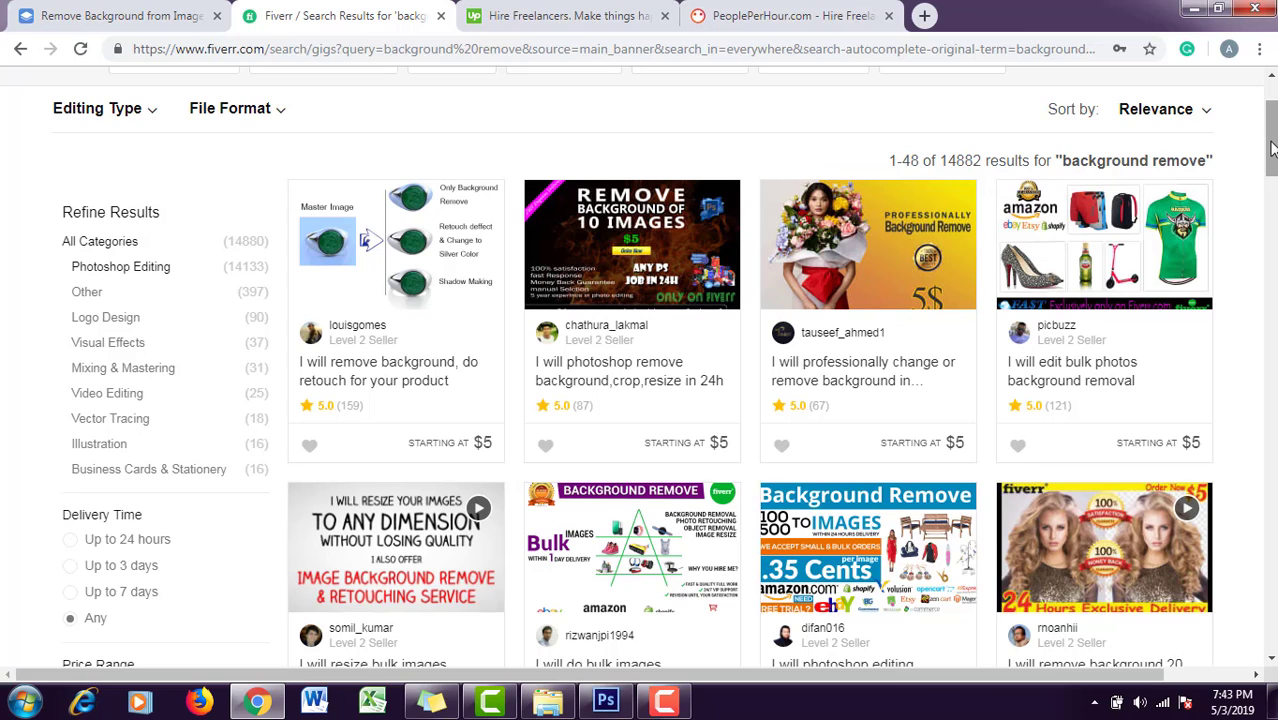
left_click_drag(1272, 147, 1272, 146)
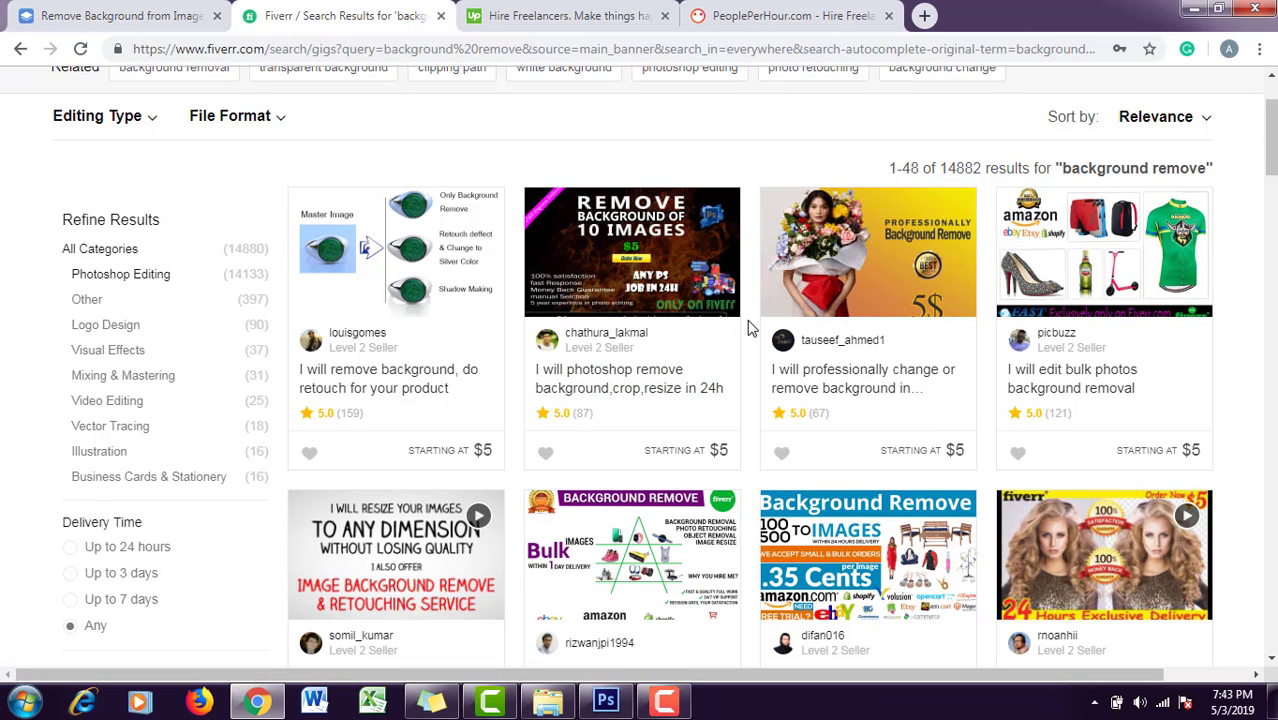
left_click_drag(1270, 135, 1270, 139)
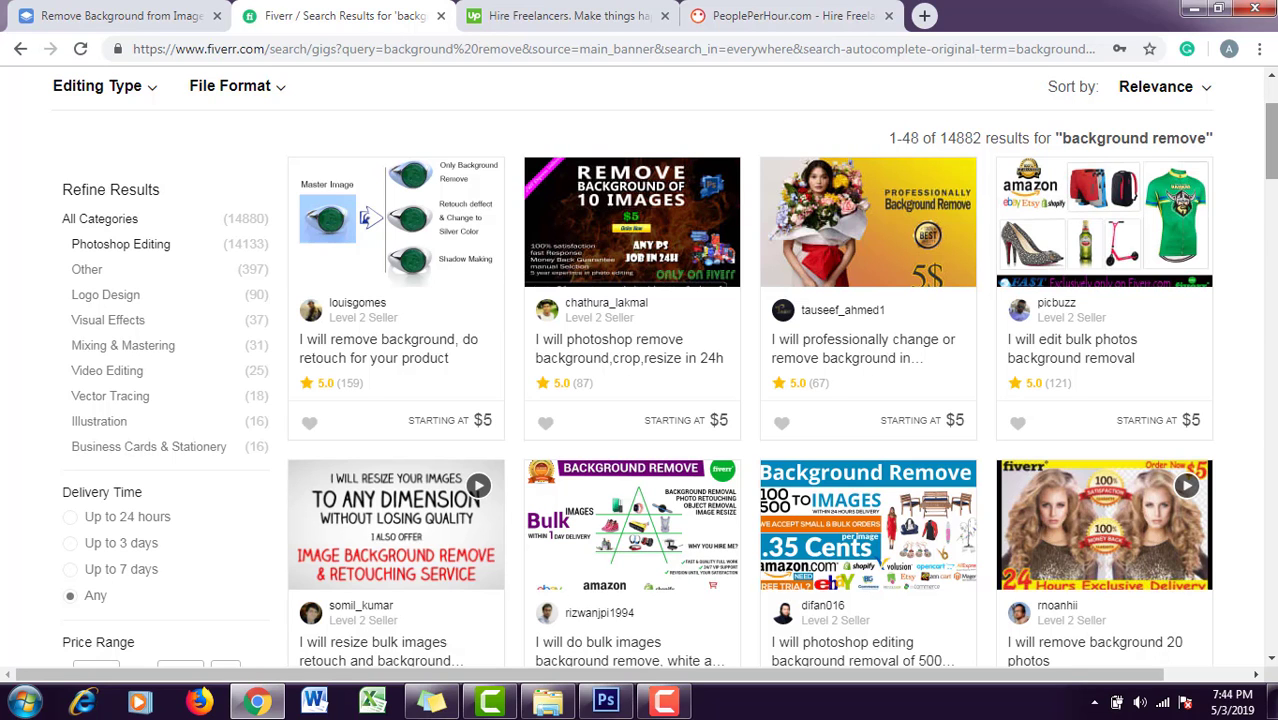
scroll(1270, 140, "down", 3)
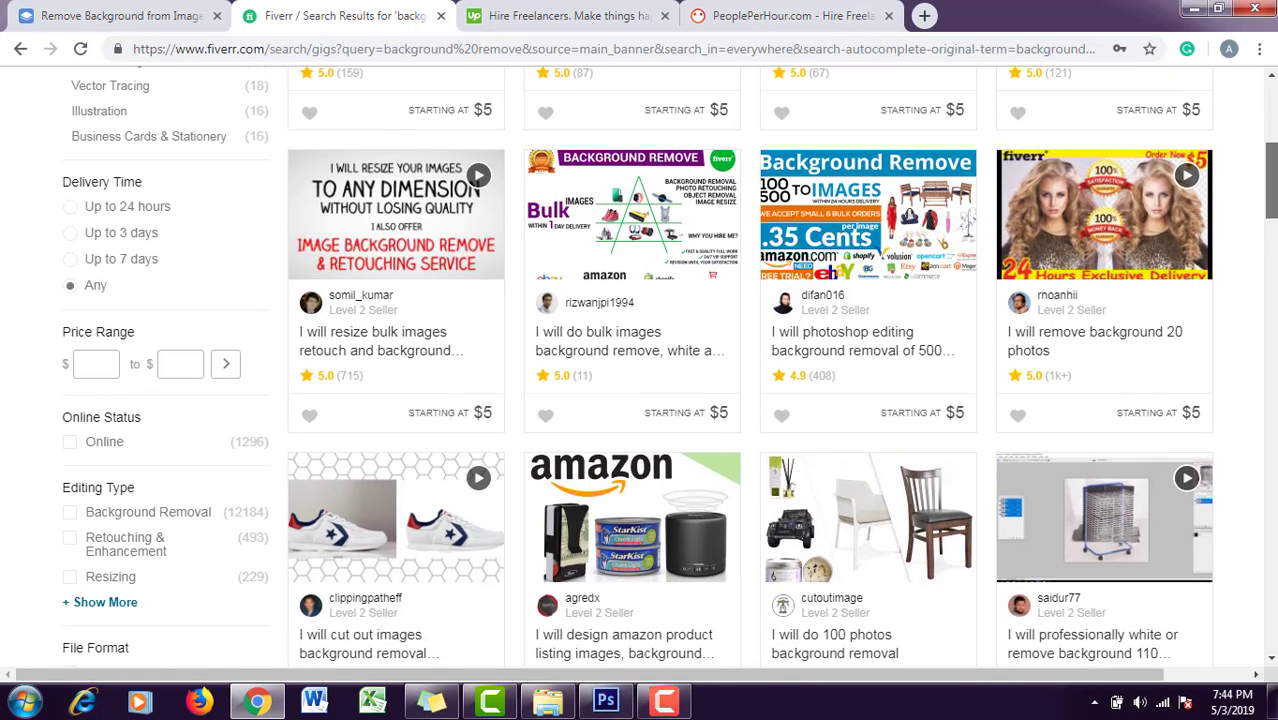
left_click_drag(1270, 140, 1270, 232)
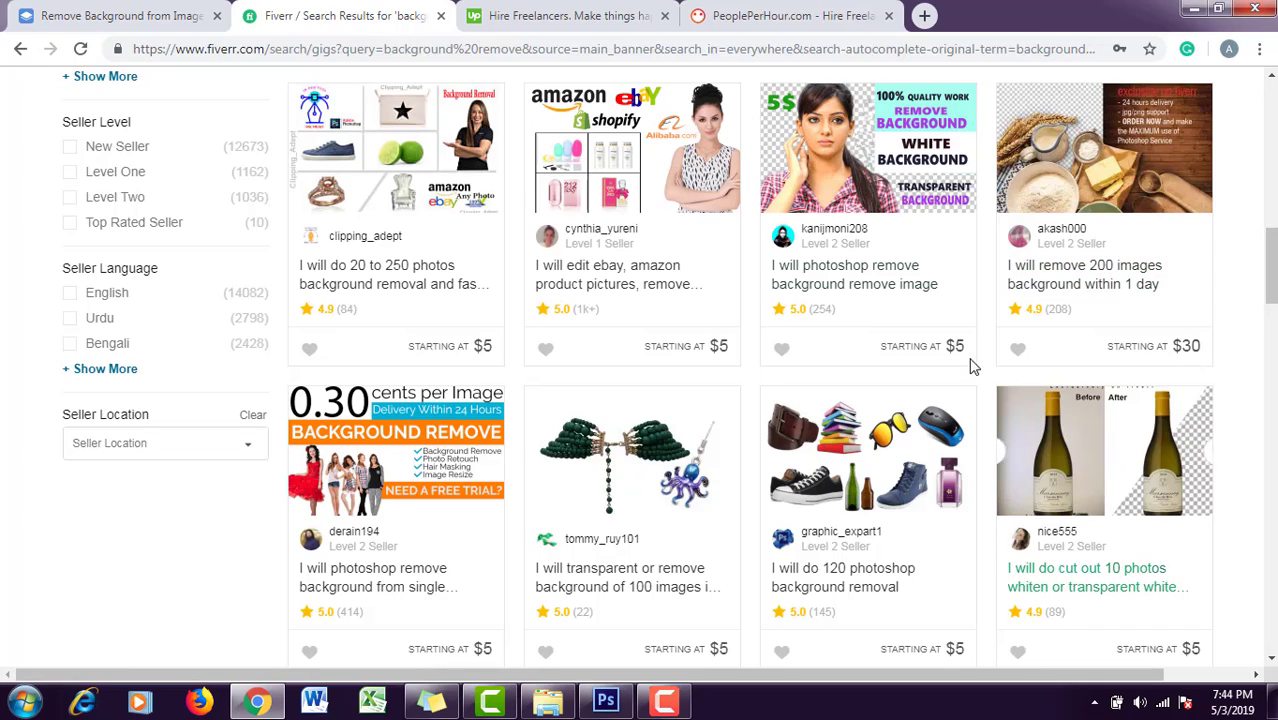
scroll(640, 380, "down", 3)
scroll(640, 380, "up", 15)
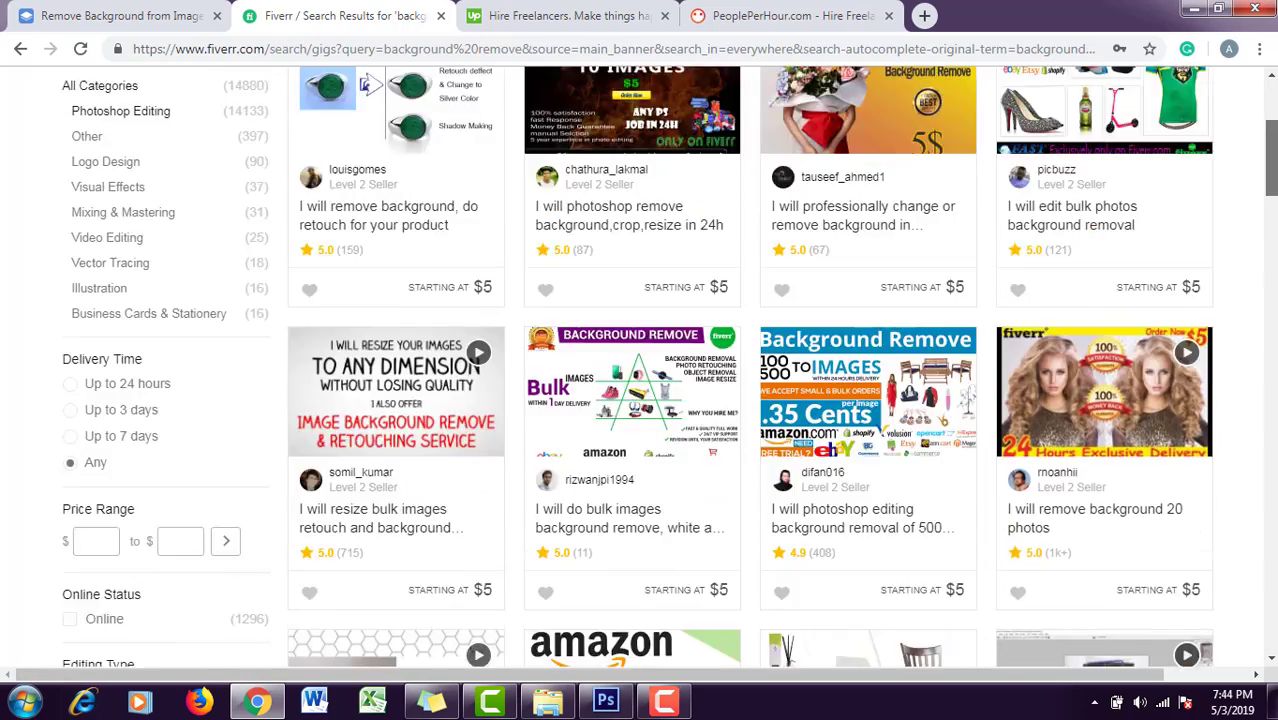
- Start an Upwork job post by entering 'back' as the work description
left_click(583, 10)
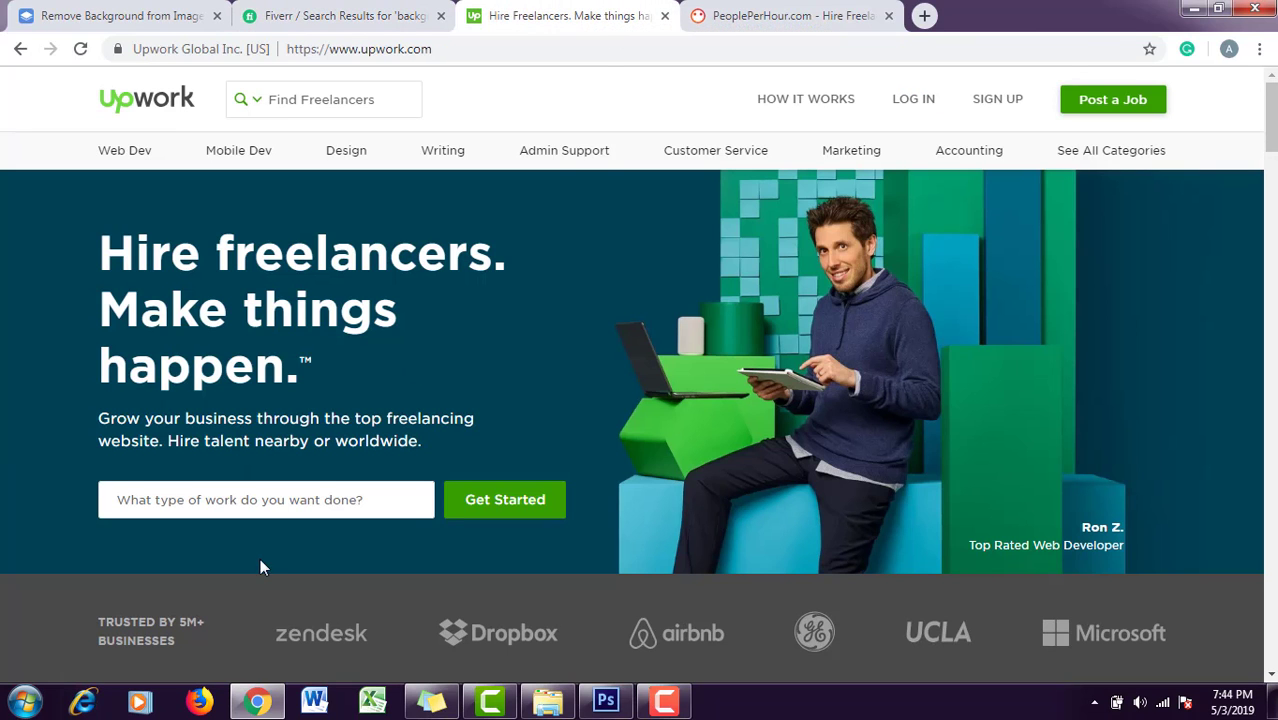
left_click(322, 500)
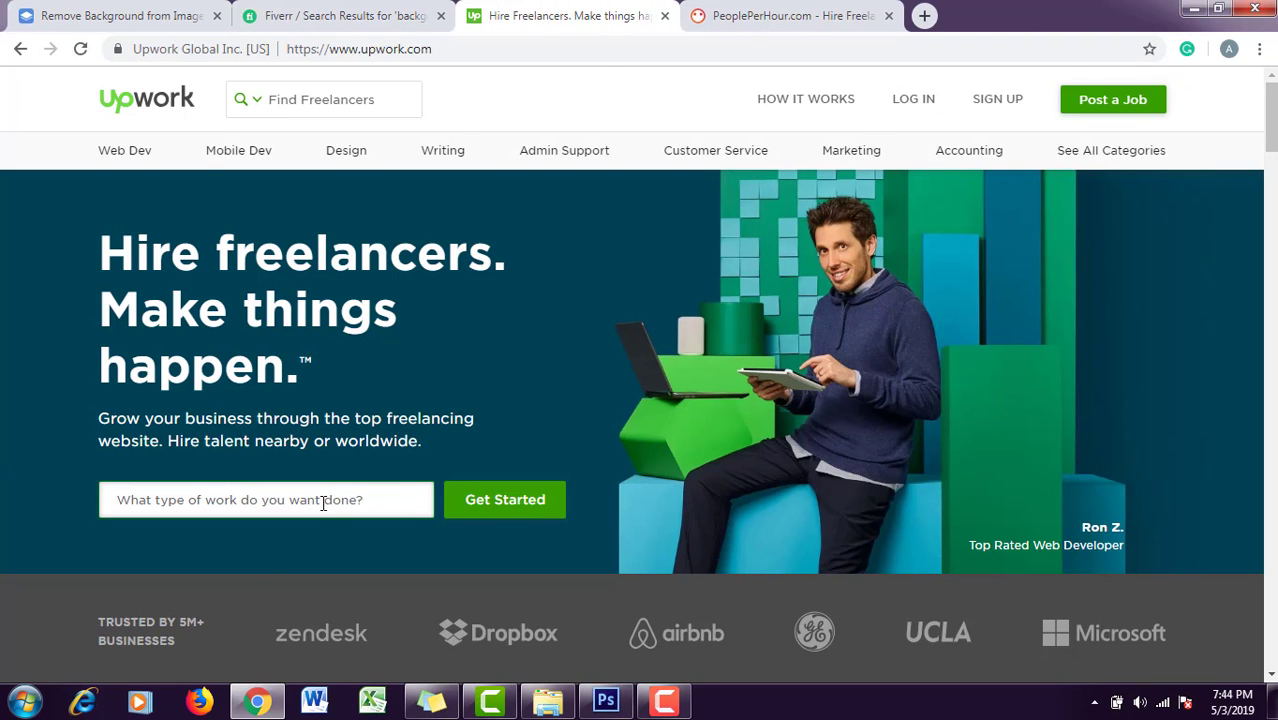
type("background images")
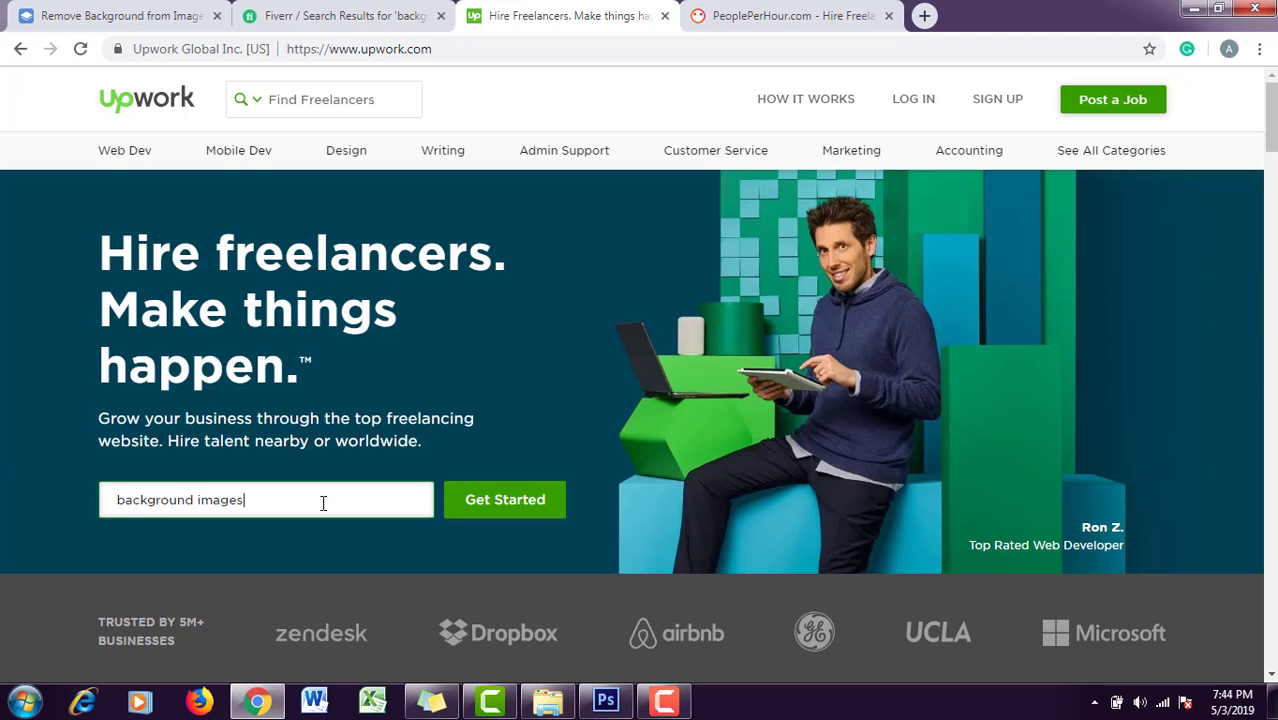
key("Return")
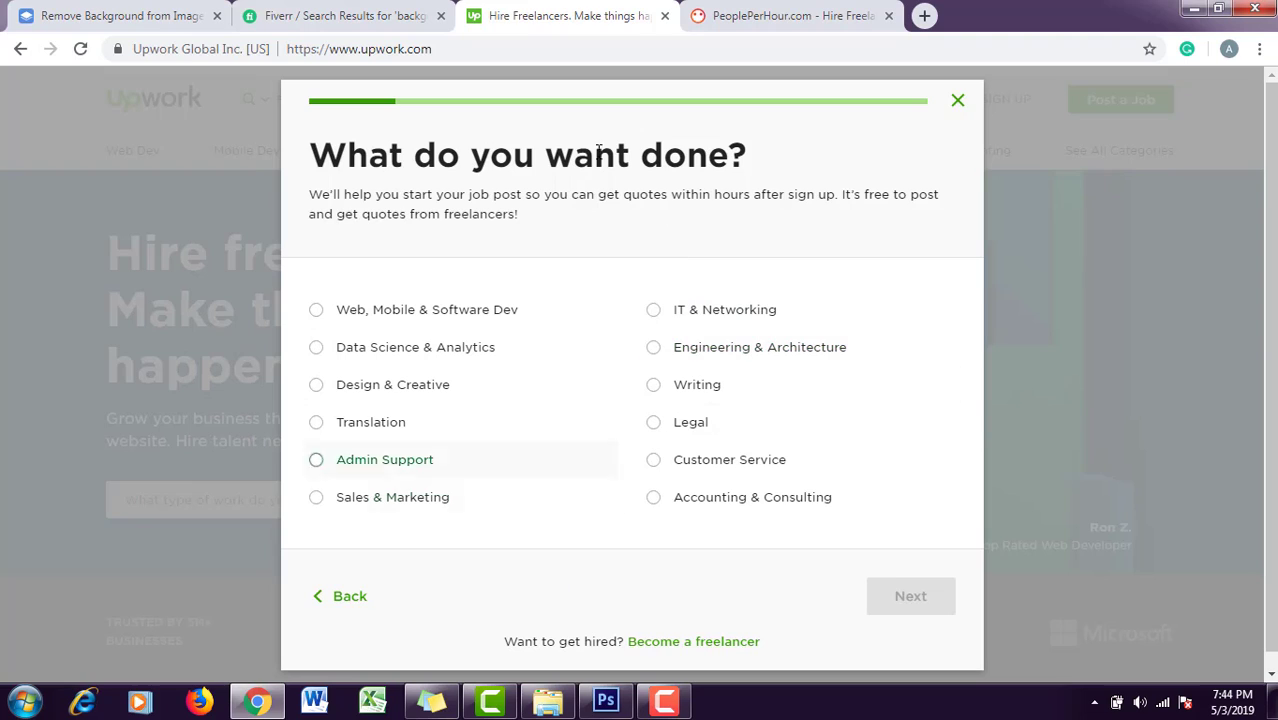
key("ctrl+f")
type("graph")
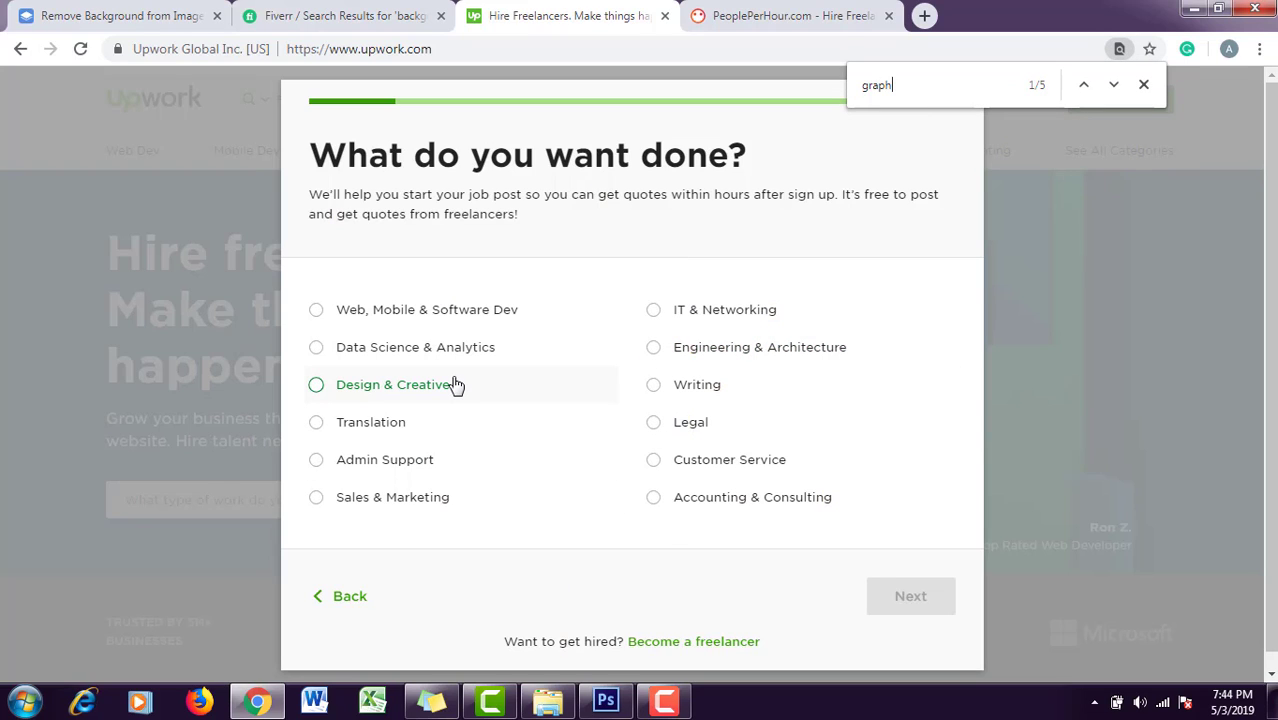
key("ctrl+a")
key("BackSpace")
- Choose Design & Creative as the work area and Graphics & Design as the category
left_click(426, 392)
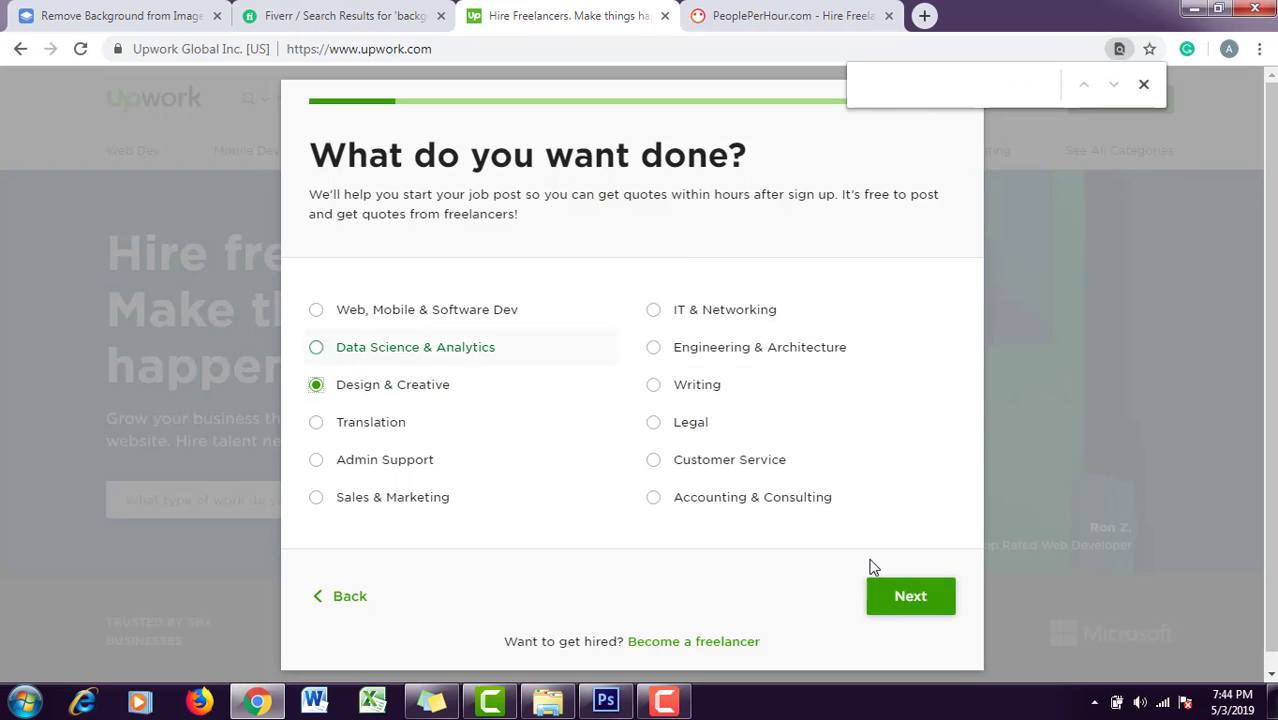
left_click(908, 596)
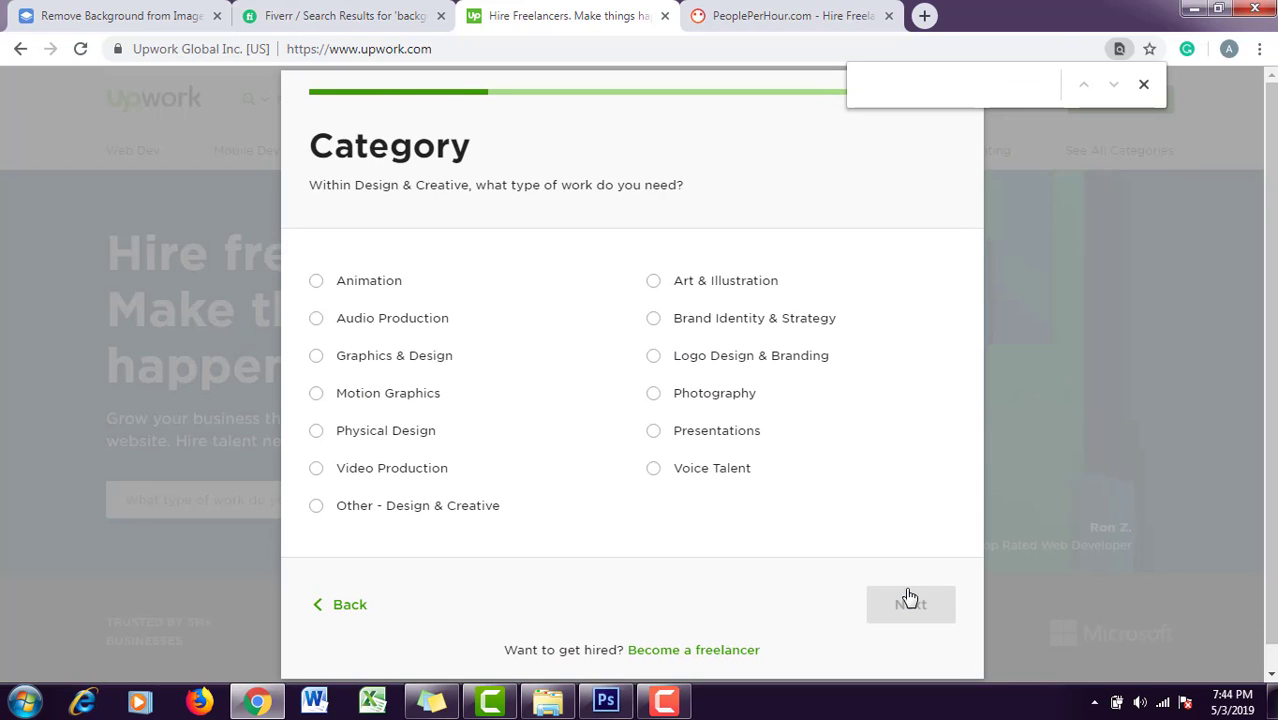
left_click(1143, 84)
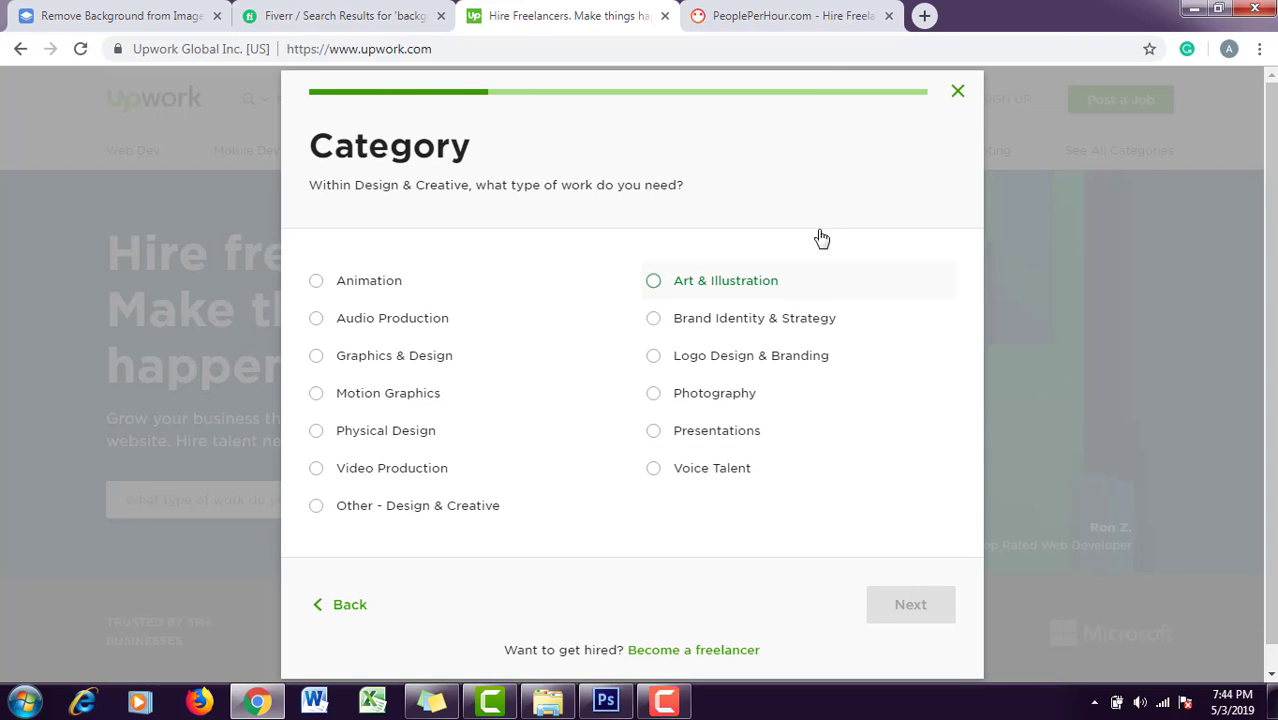
scroll(1150, 390, "down", 1)
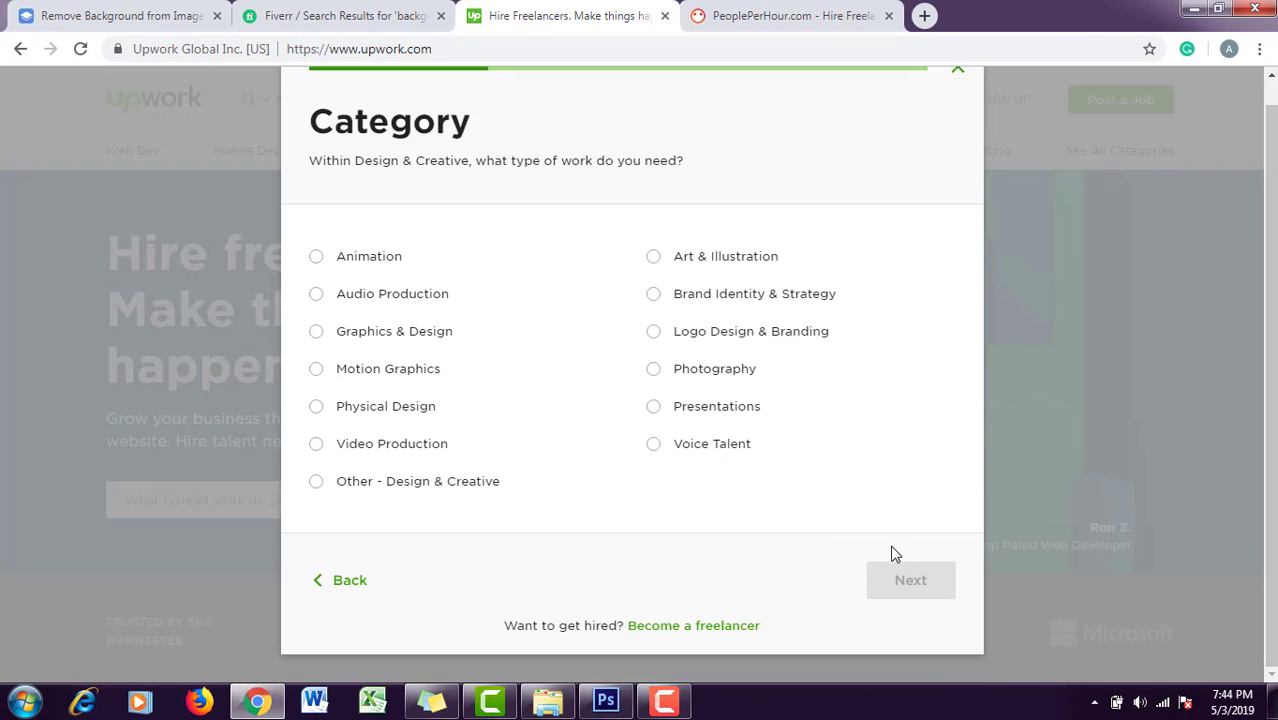
left_click(912, 584)
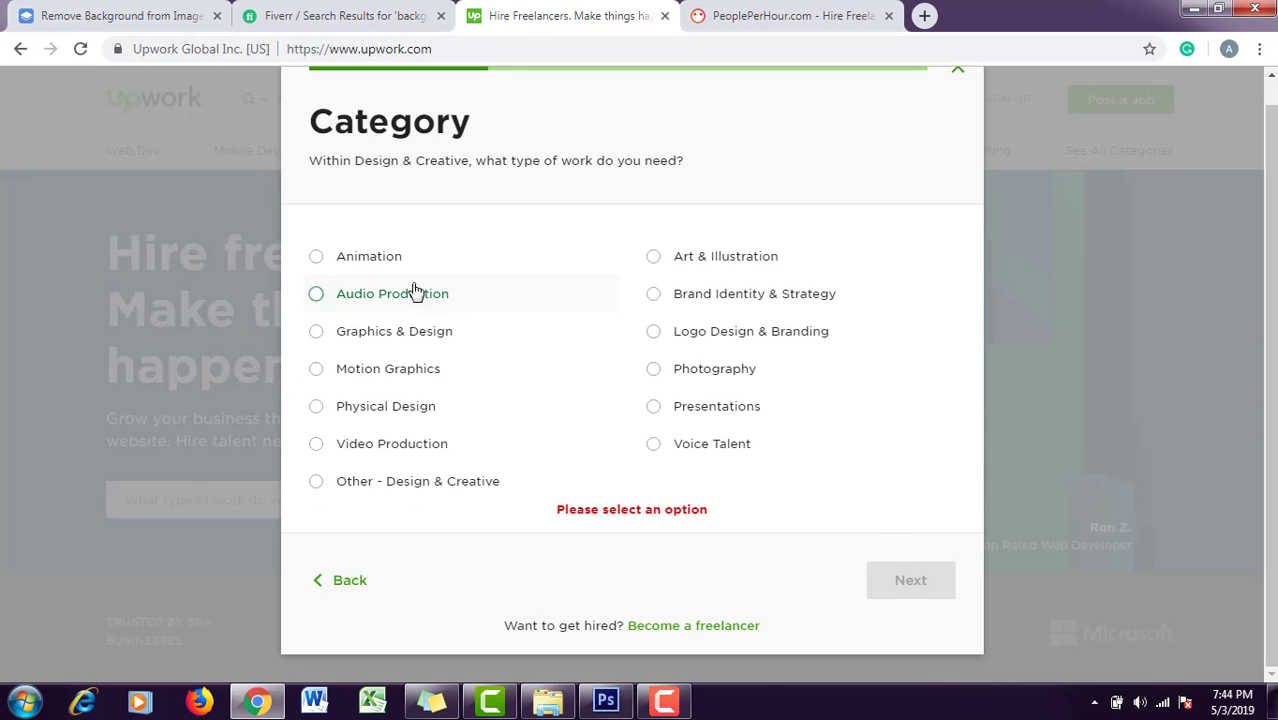
left_click(357, 334)
left_click(907, 582)
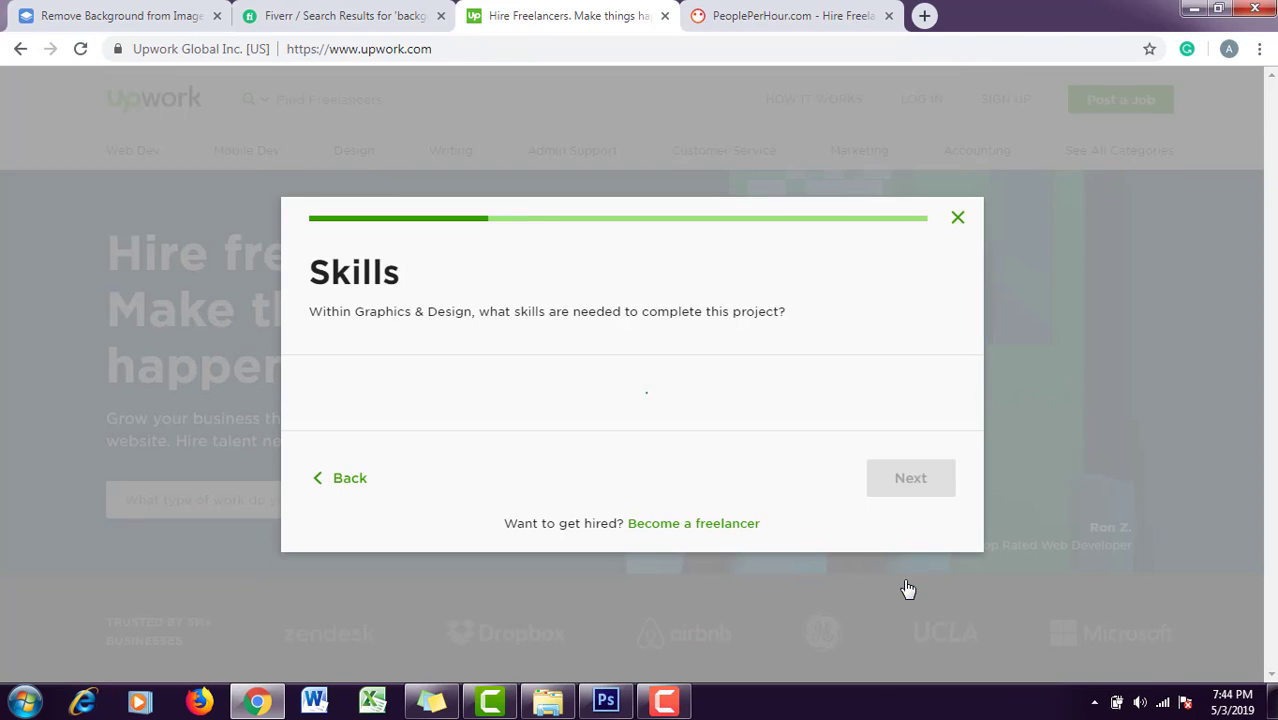
- Add Graphic Design Agencies as the required skill
left_click(599, 395)
type("Graphi")
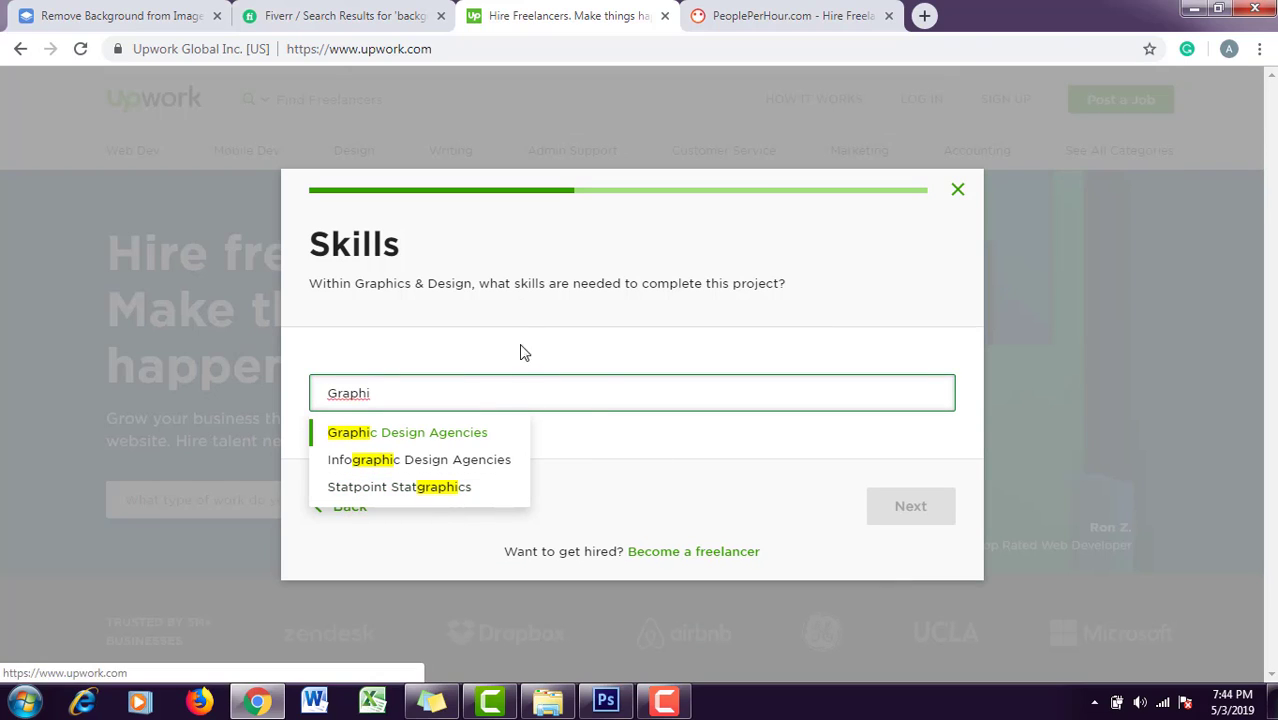
type("c designin")
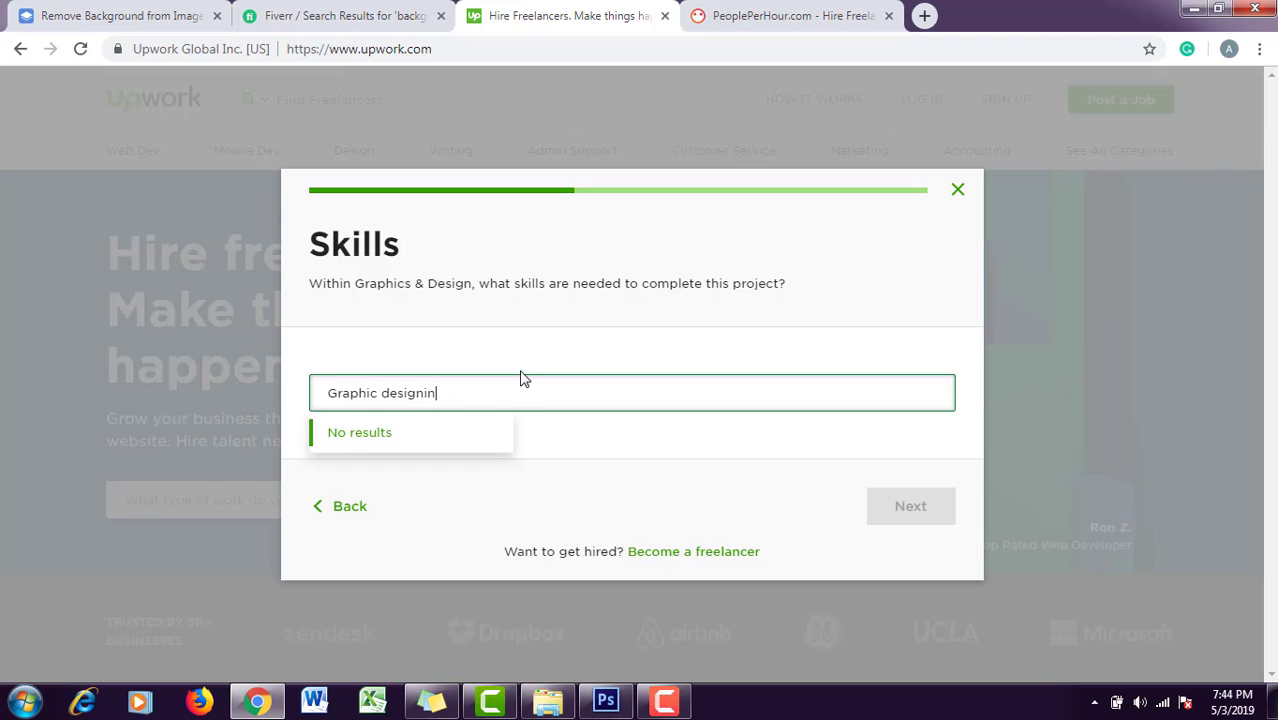
key("BackSpace")
key("BackSpace")
left_click(470, 433)
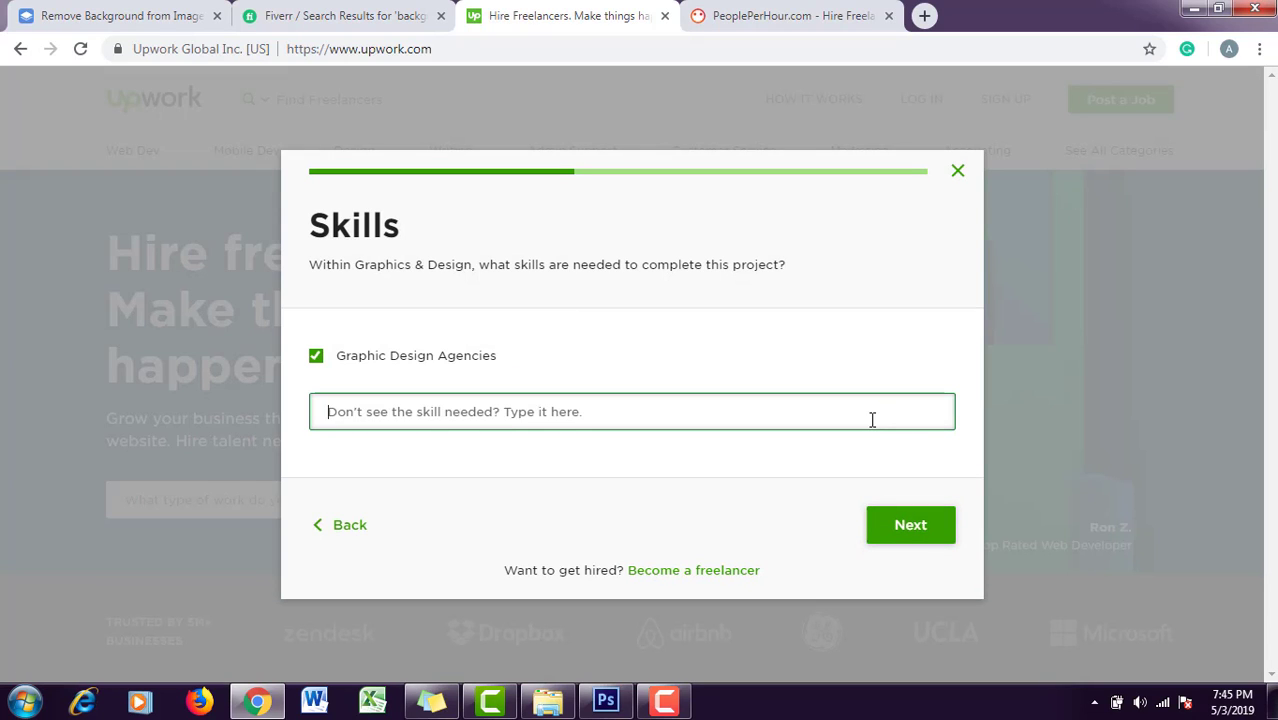
left_click(906, 530)
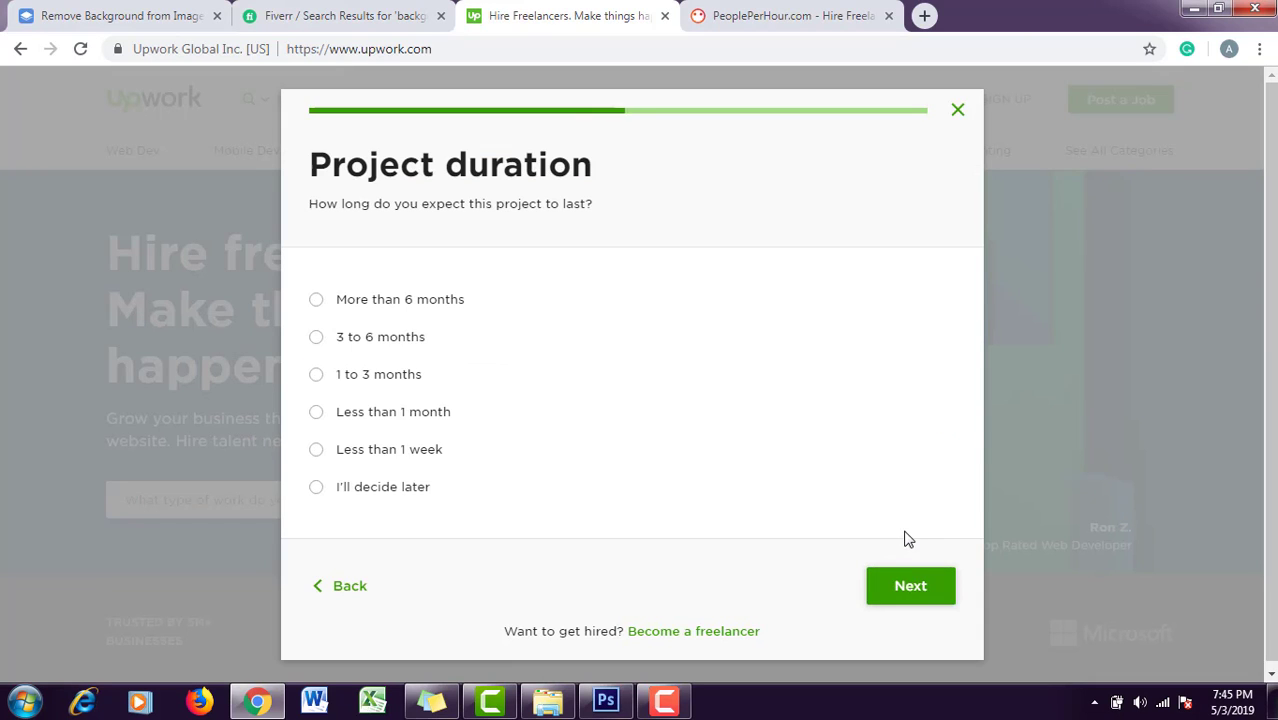
- Pick a more-than-6-months duration, leaving time commitment and experience level undecided
left_click(414, 302)
left_click(912, 588)
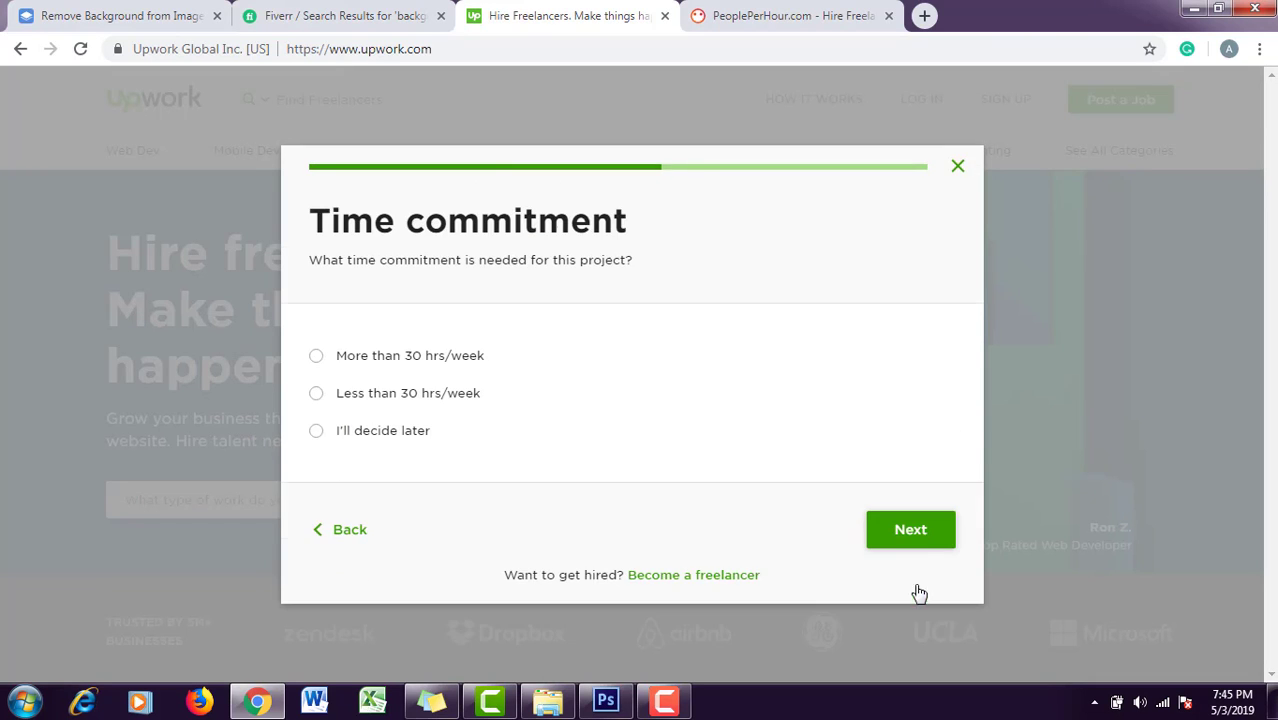
left_click(350, 433)
left_click(910, 530)
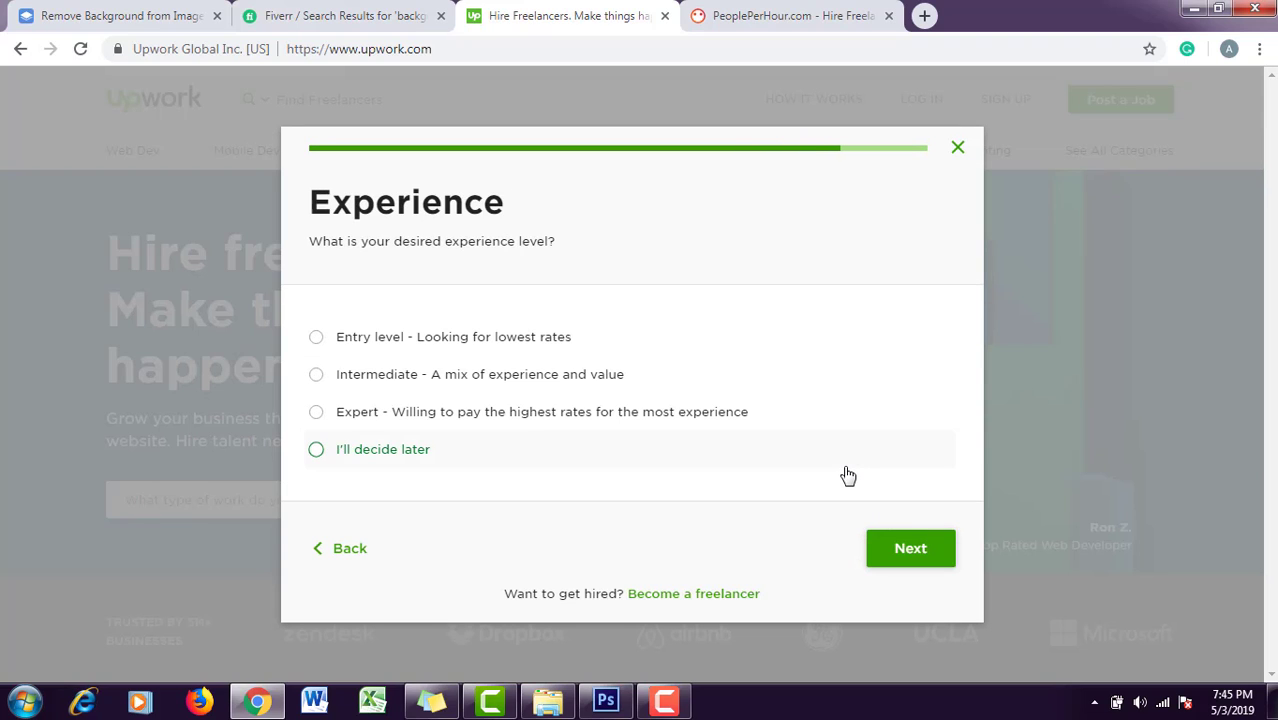
left_click(388, 448)
left_click(876, 550)
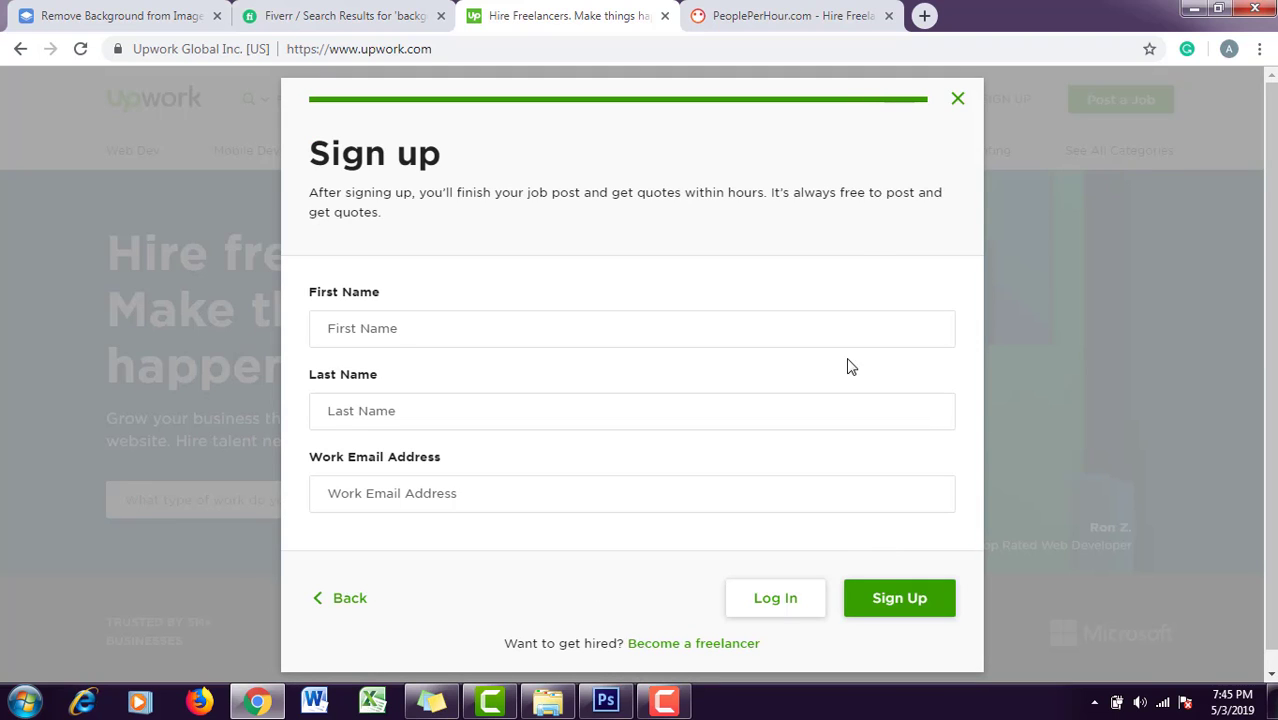
- Close the sign-up form and scroll the Upwork homepage
left_click(957, 100)
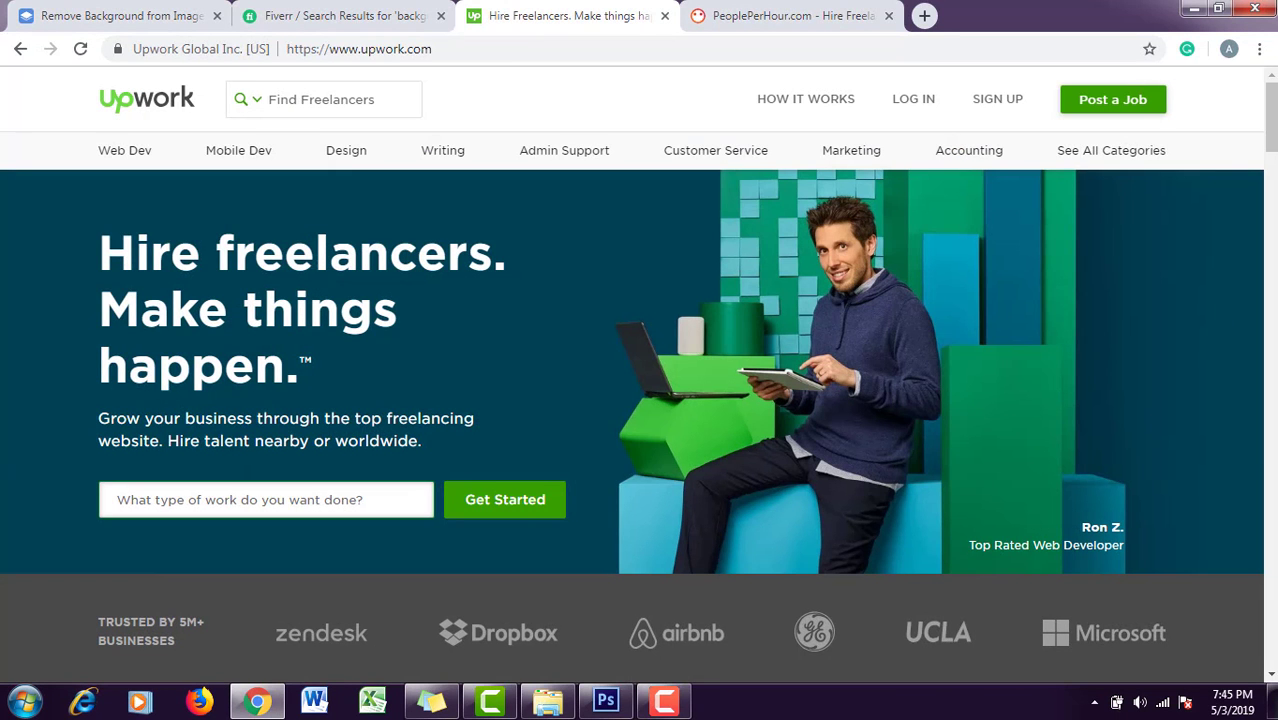
scroll(639, 400, "down", 5)
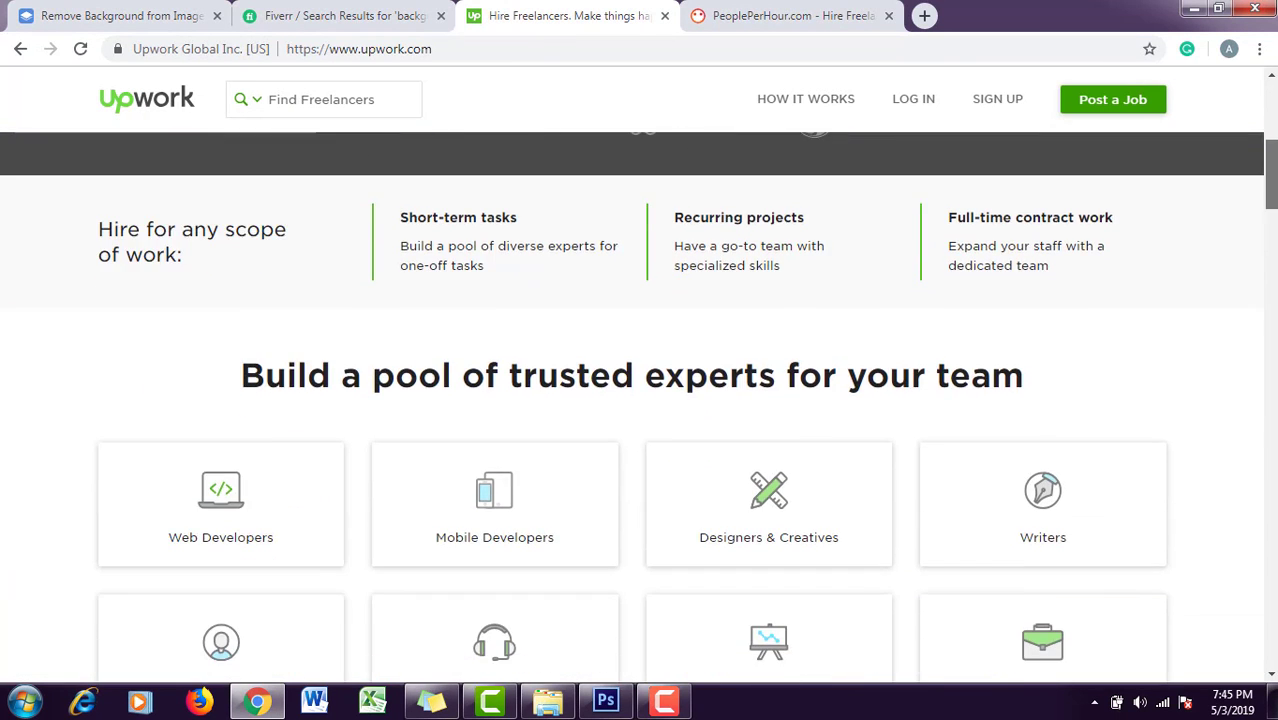
scroll(1122, 378, "down", 10)
scroll(1122, 378, "up", 15)
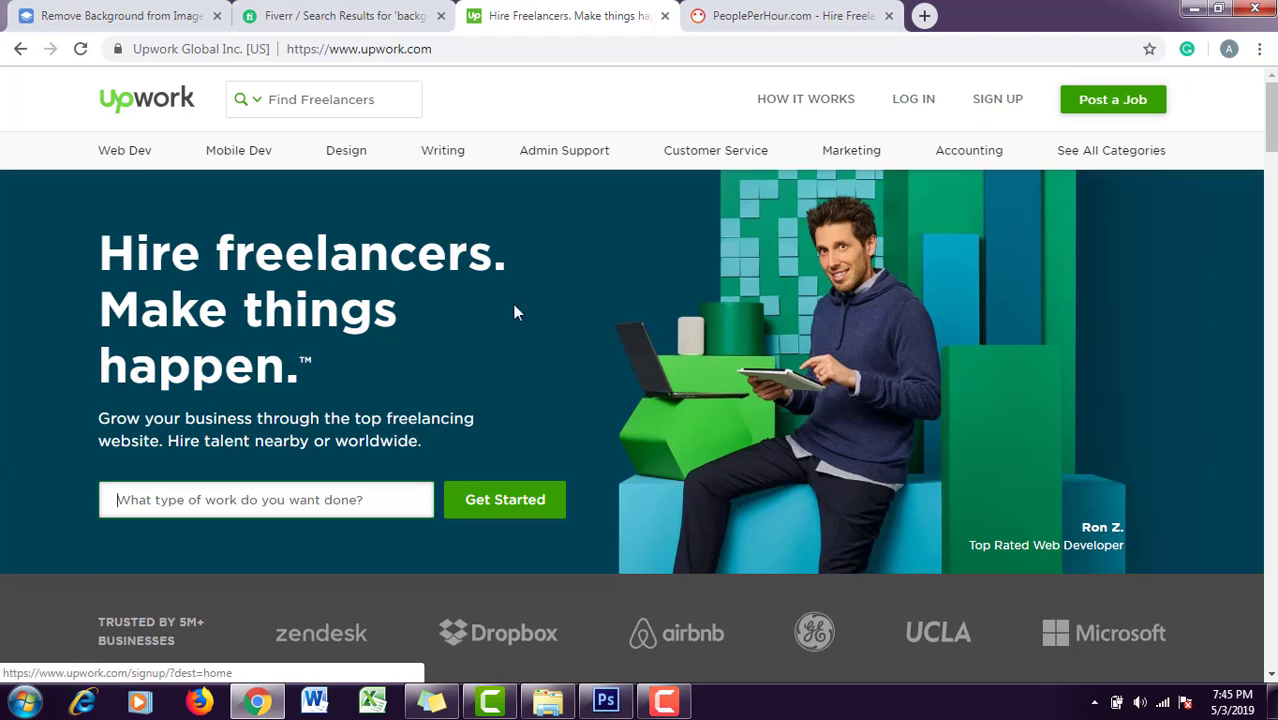
- Search Upwork freelancers for 'background image'
left_click(335, 106)
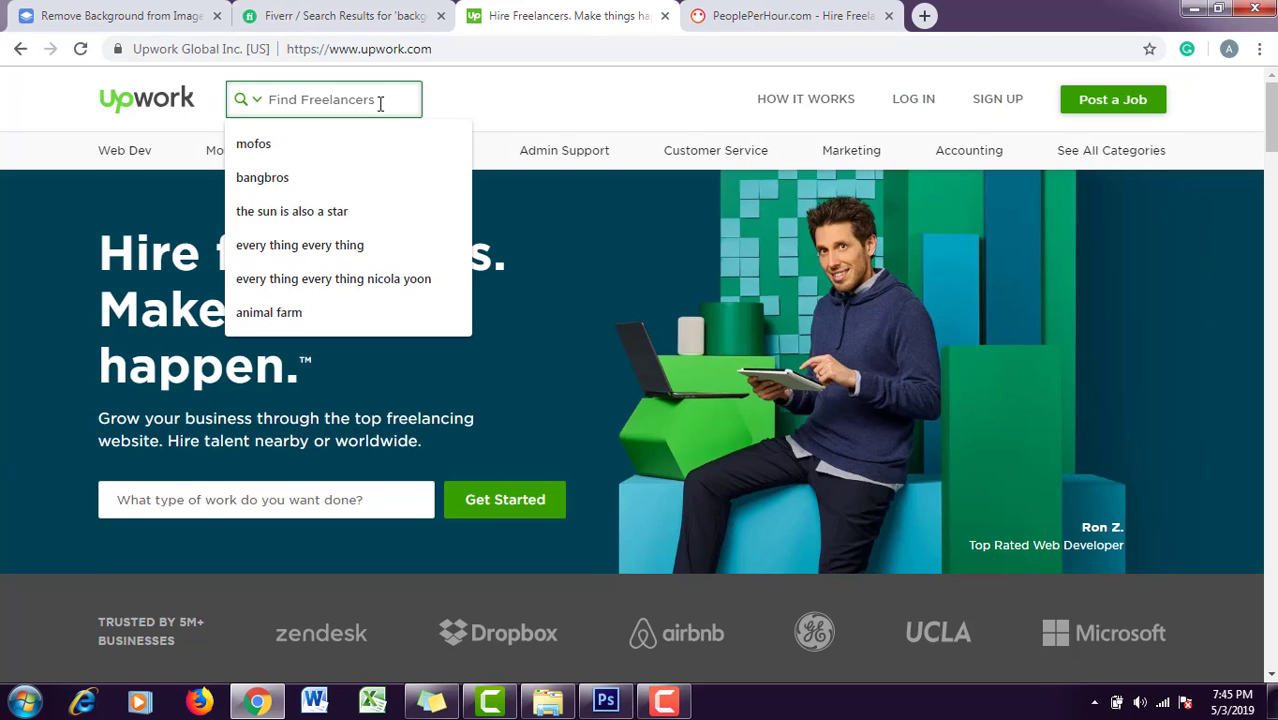
type("a")
key("BackSpace")
type("a")
key("BackSpace")
type("backgor")
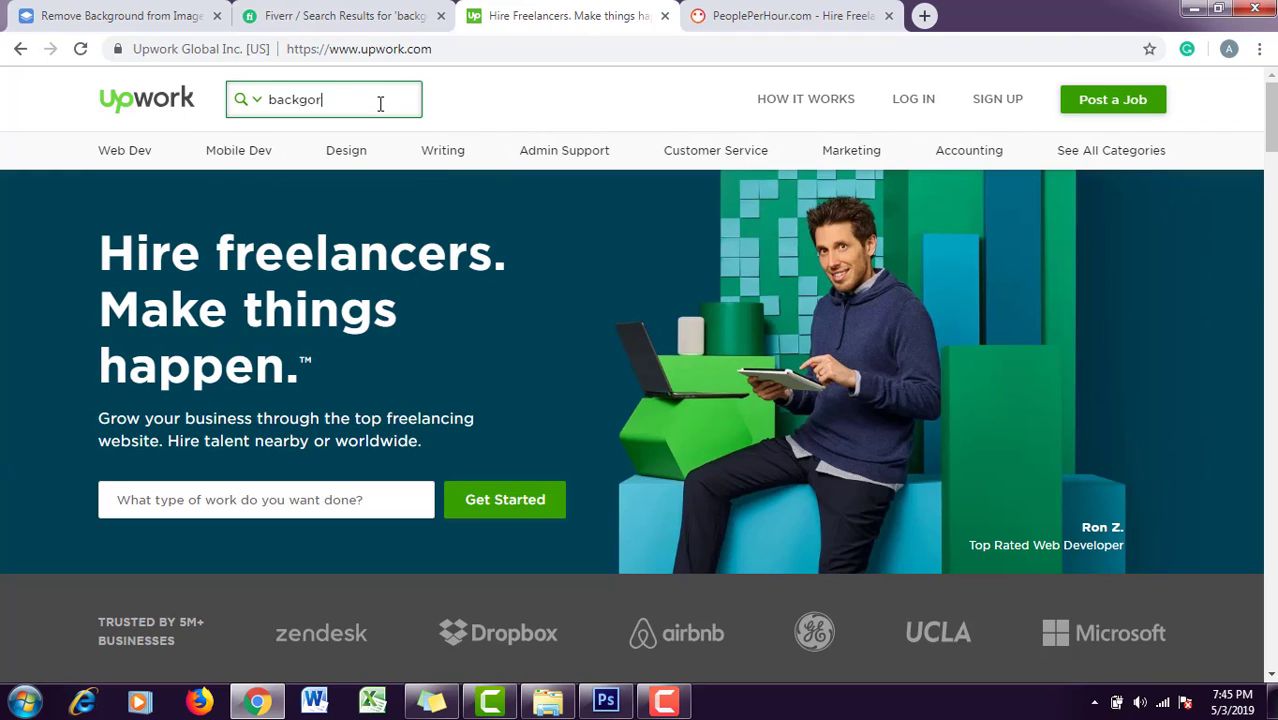
type("und image")
key("ctrl+a")
type("backgr")
key("Return")
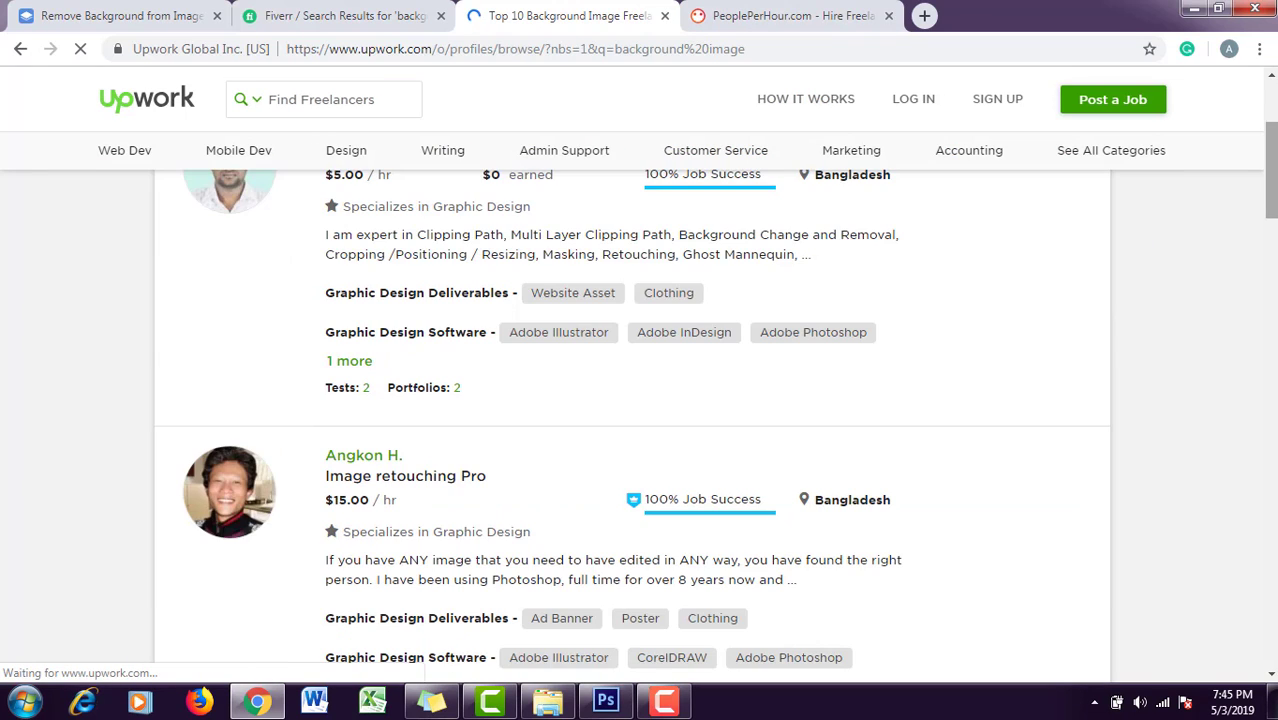
- Scroll through the Upwork background image freelancer profiles
scroll(640, 400, "down", 7)
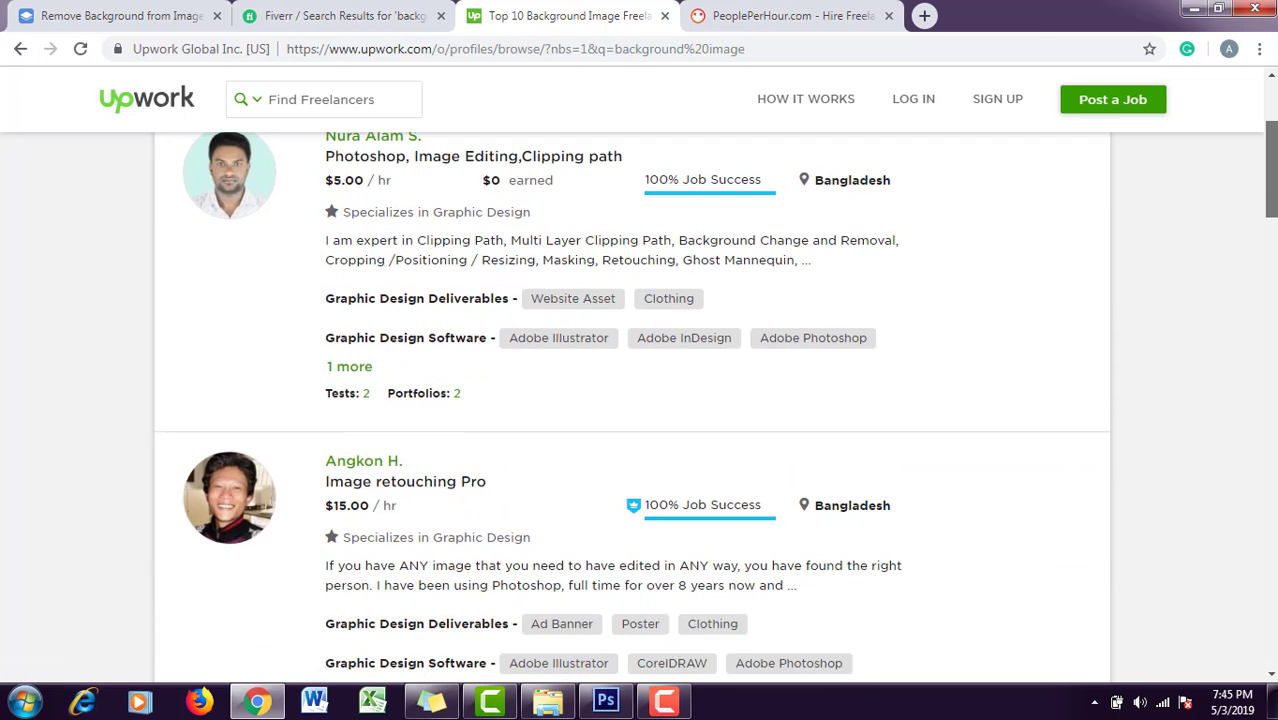
scroll(640, 400, "down", 4)
scroll(640, 400, "down", 3)
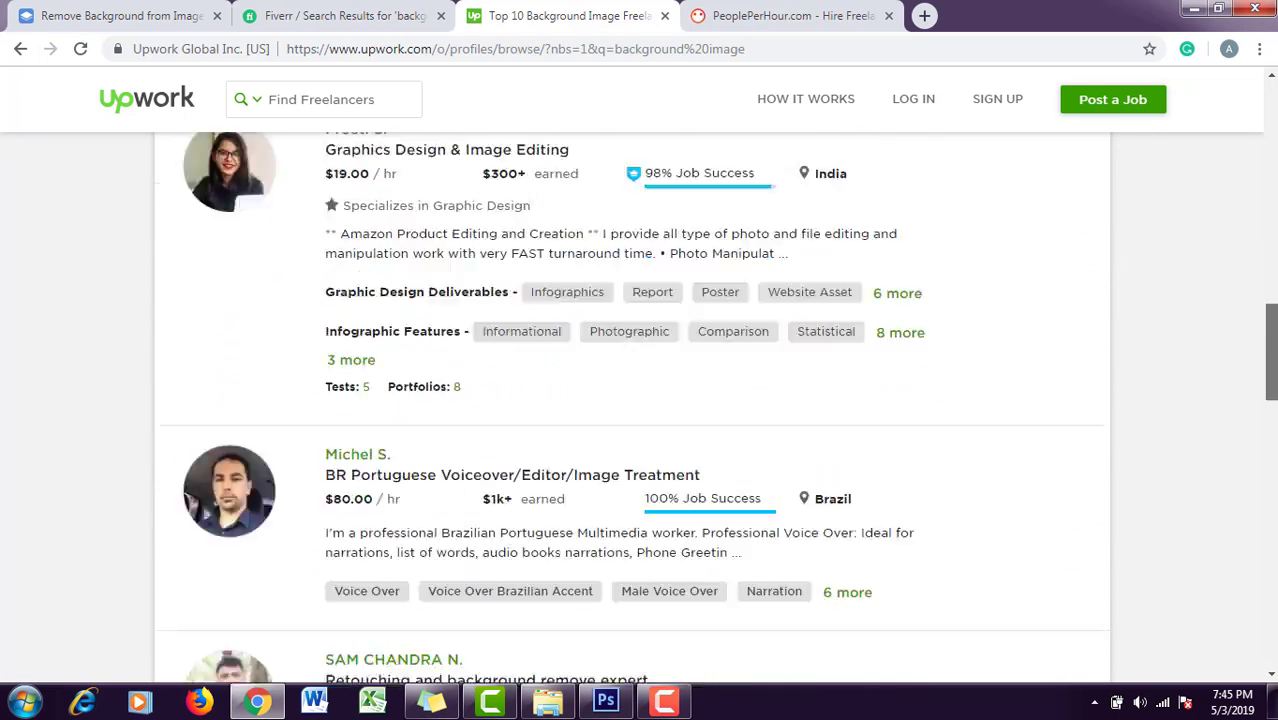
scroll(640, 400, "up", 6)
scroll(625, 303, "up", 4)
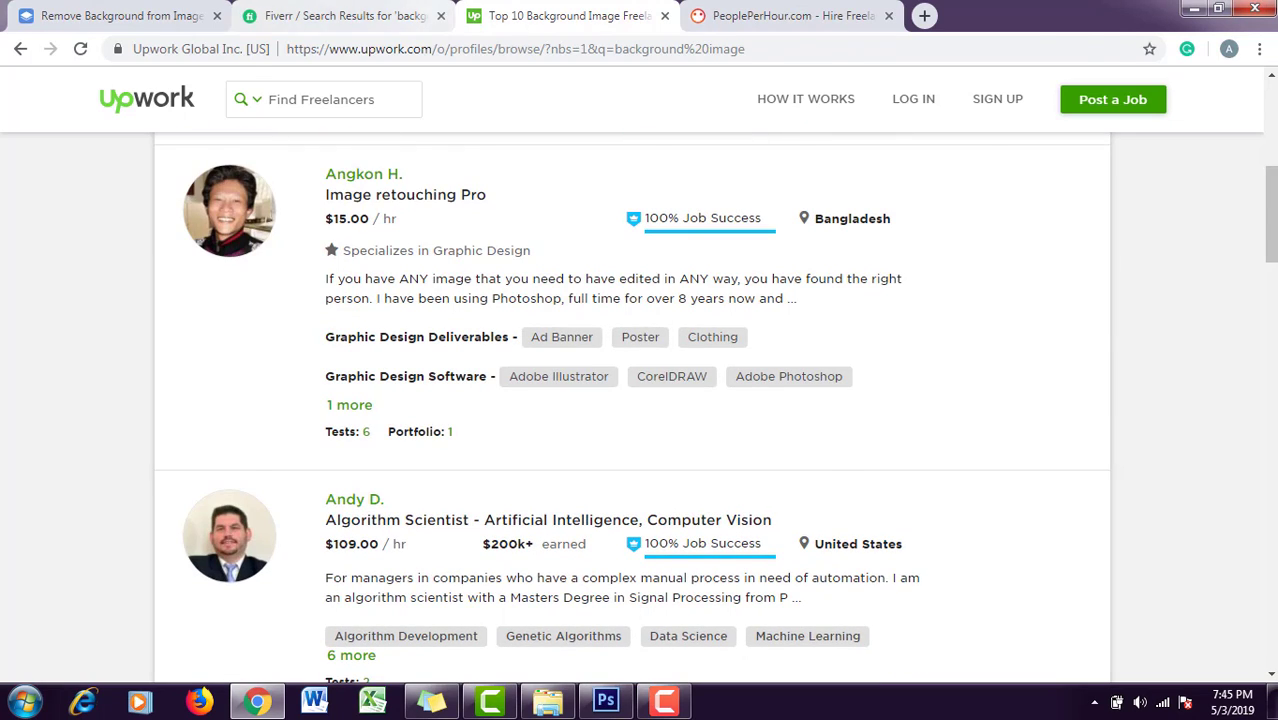
- Compare Fiverr's $5 background-removal gigs, then scroll the Upwork freelancer results again
left_click(345, 15)
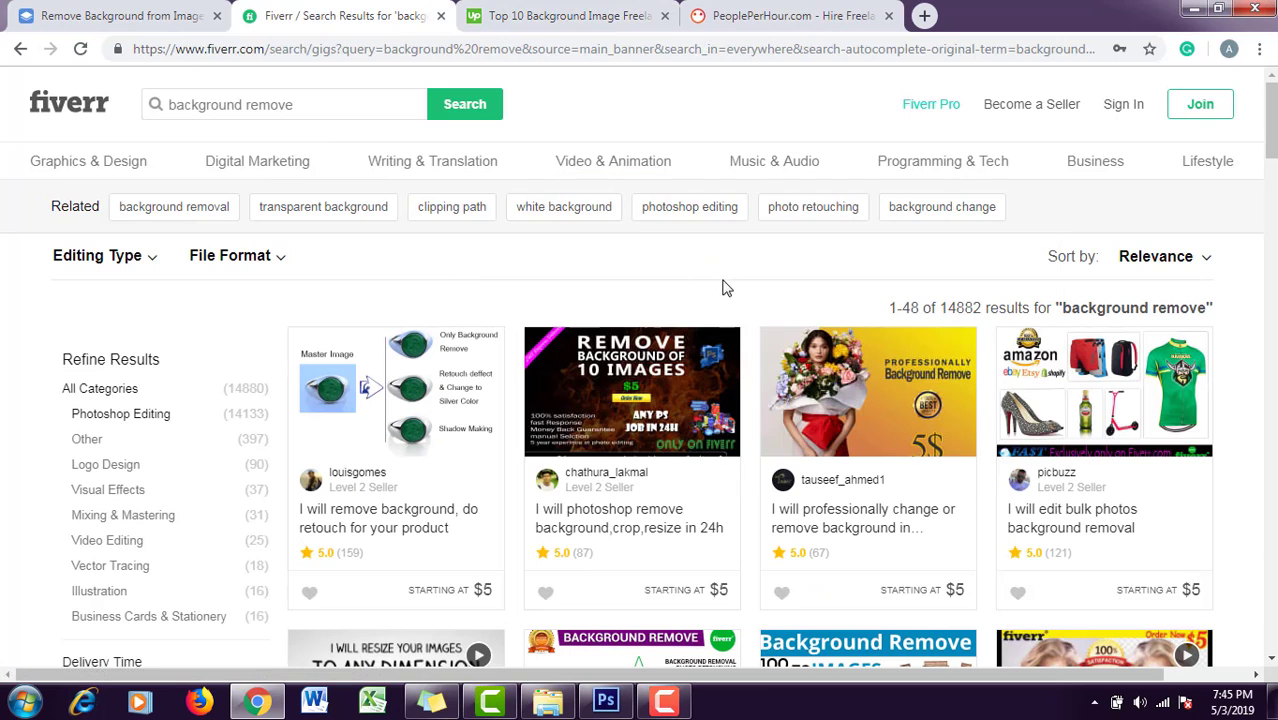
scroll(1270, 130, "down", 1)
scroll(1270, 130, "up", 1)
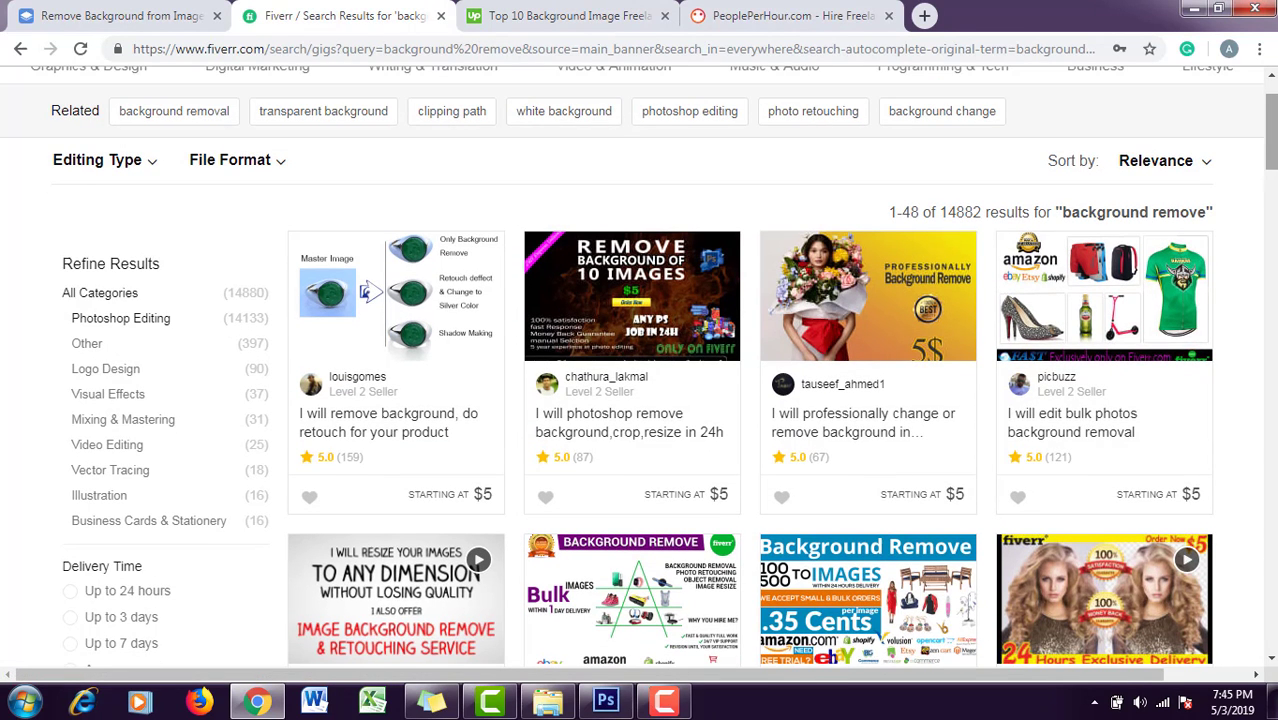
left_click_drag(1271, 130, 1272, 146)
left_click(585, 14)
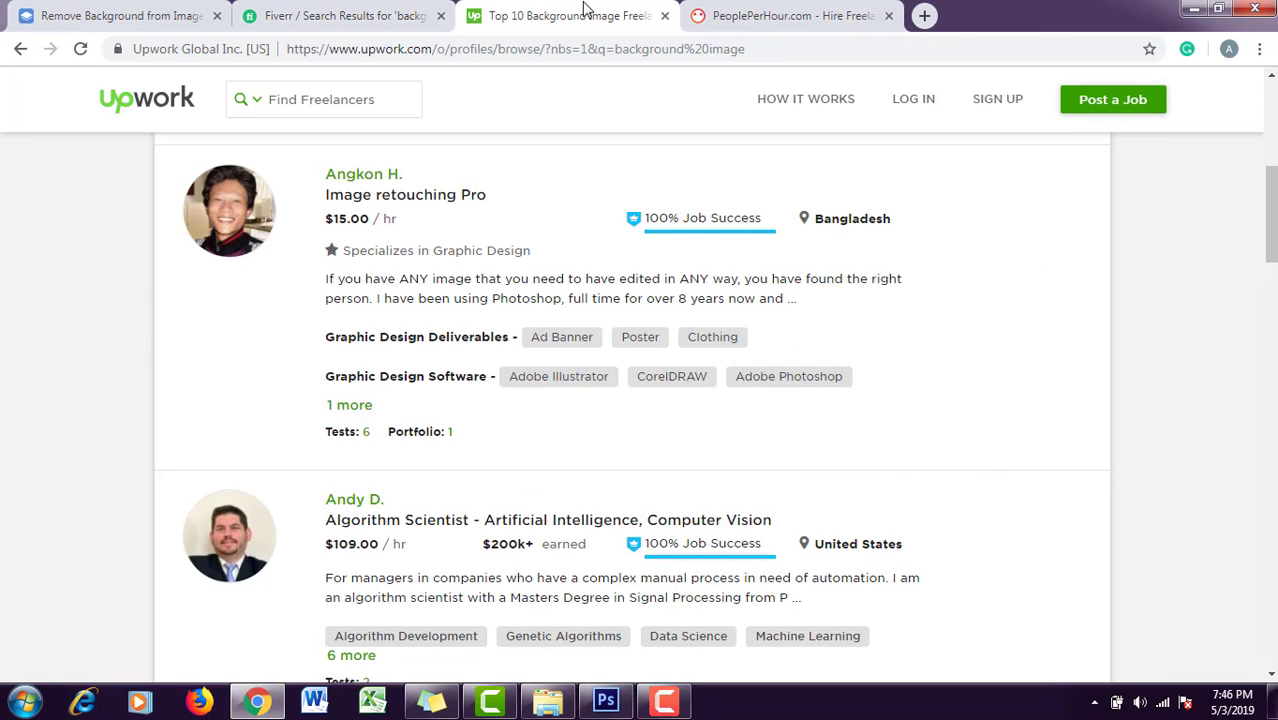
left_click_drag(1271, 192, 1273, 329)
- Check the PeoplePerHour home page, then return to Upwork's 'Top 10 Background Image Freelancers' results
left_click(832, 10)
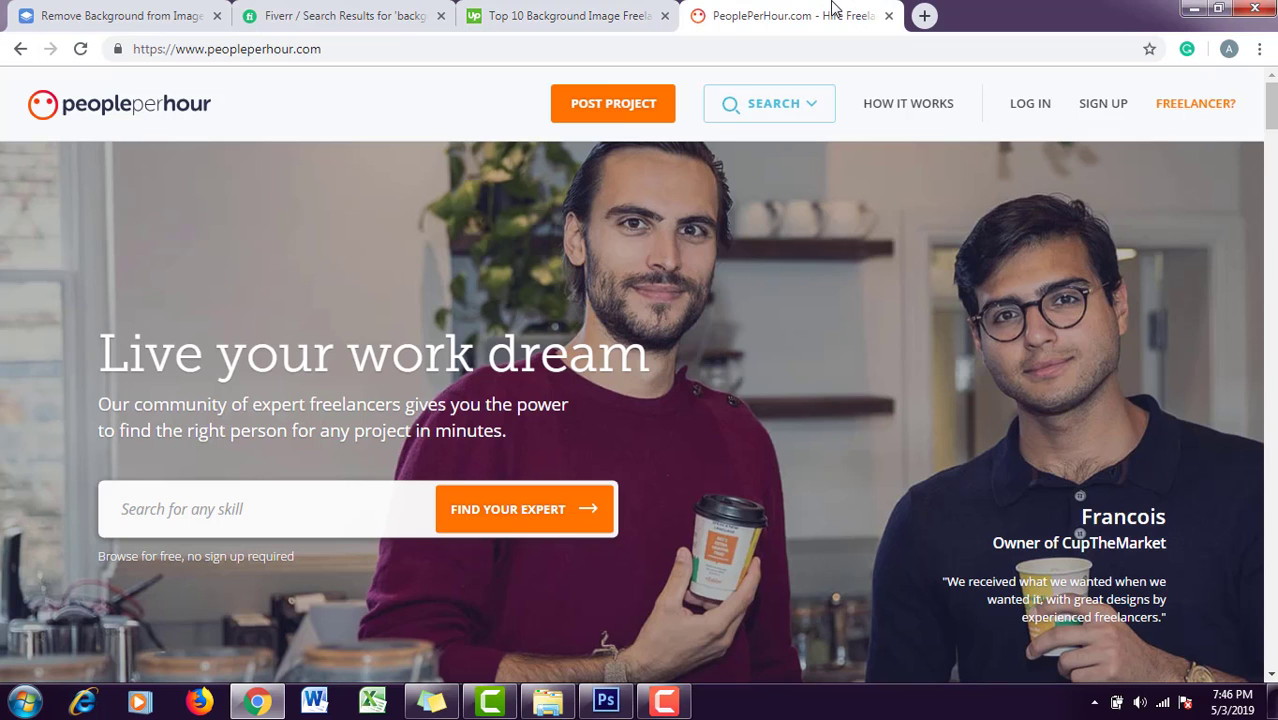
mouse_move(1271, 105)
left_mouse_down()
mouse_move(1271, 205)
mouse_move(1271, 105)
left_mouse_up()
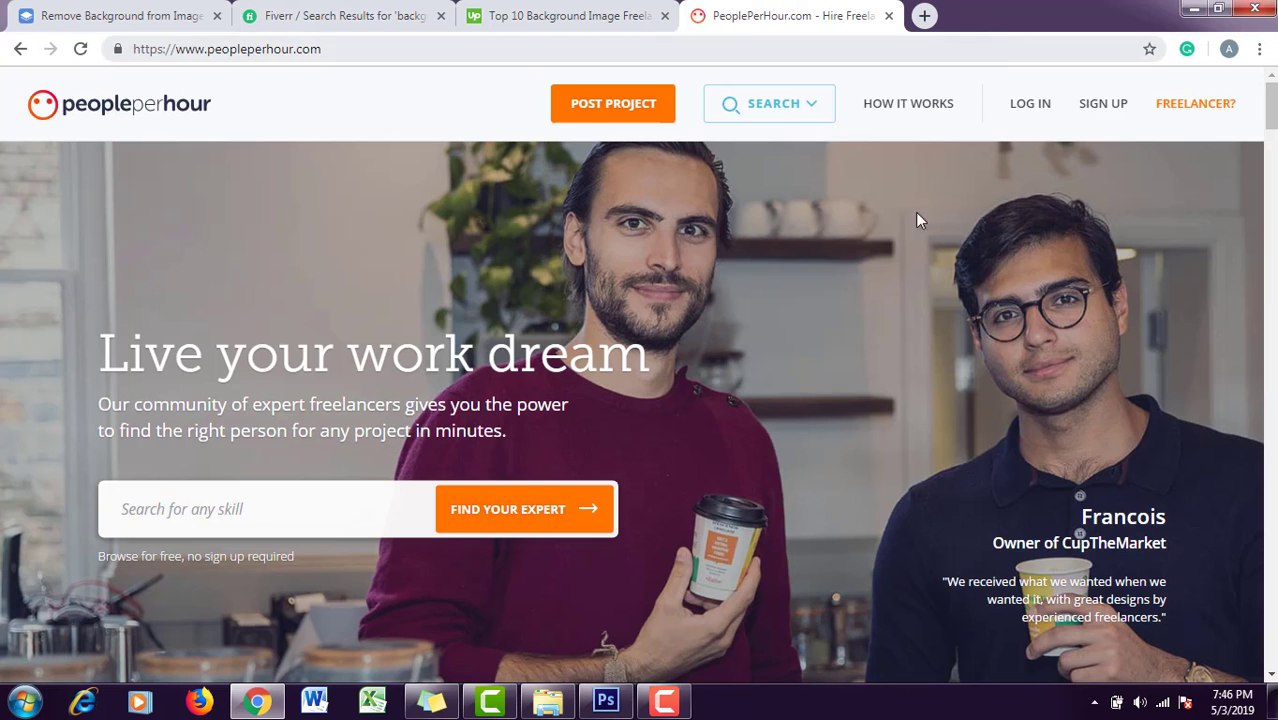
left_click(566, 12)
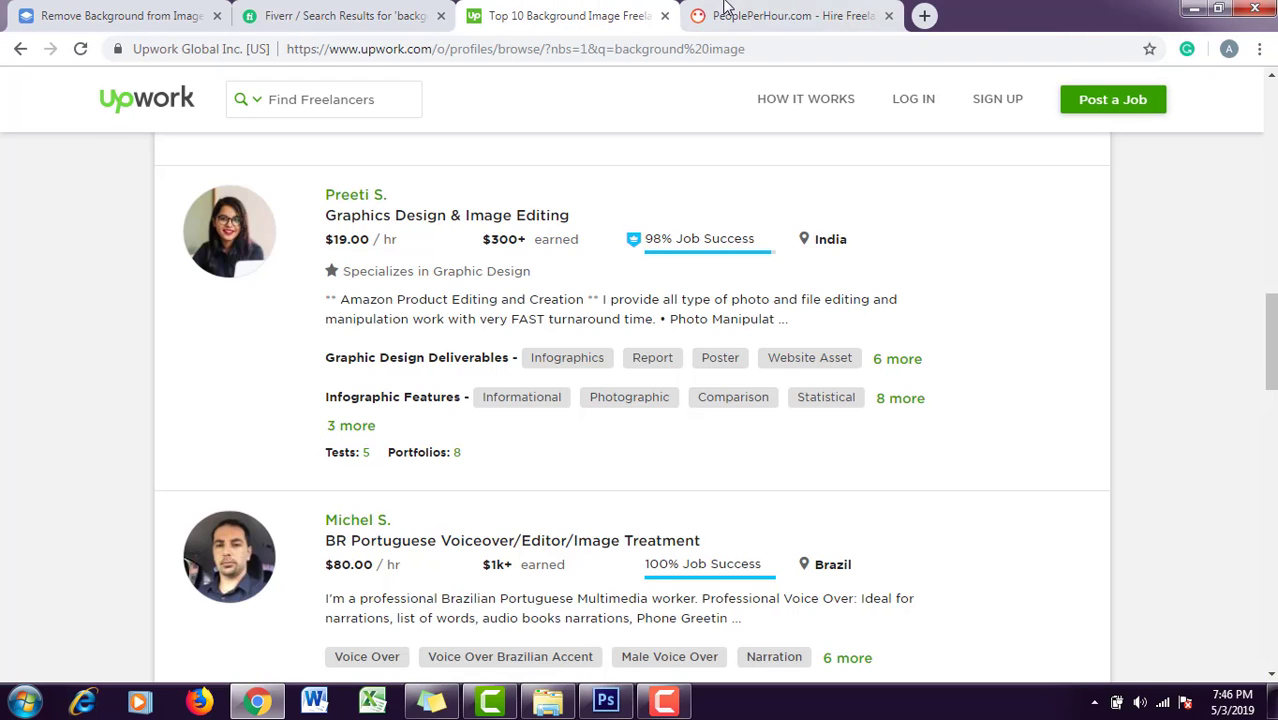
- Return to remove.bg and scroll to the original cricketer photo beside its transparent cut-out
left_click(400, 14)
left_click(150, 15)
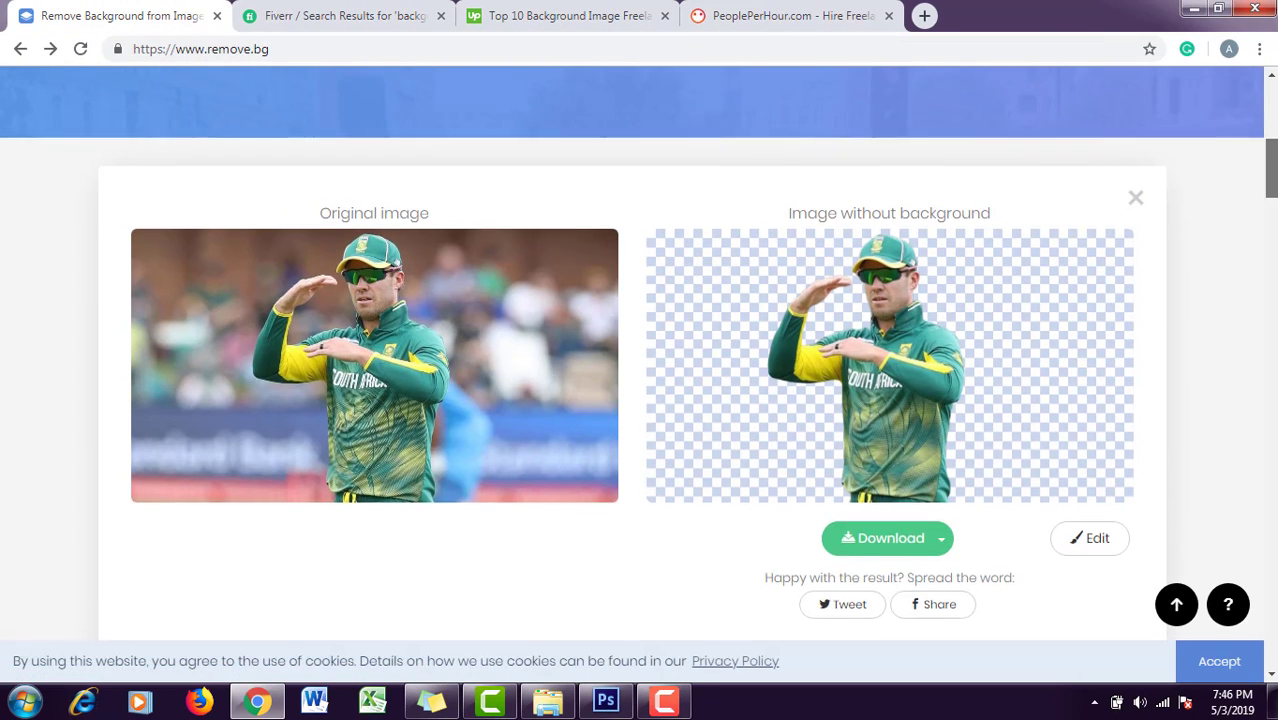
left_click_drag(1271, 172, 1271, 176)
scroll(638, 354, "down", 2)
scroll(638, 354, "up", 4)
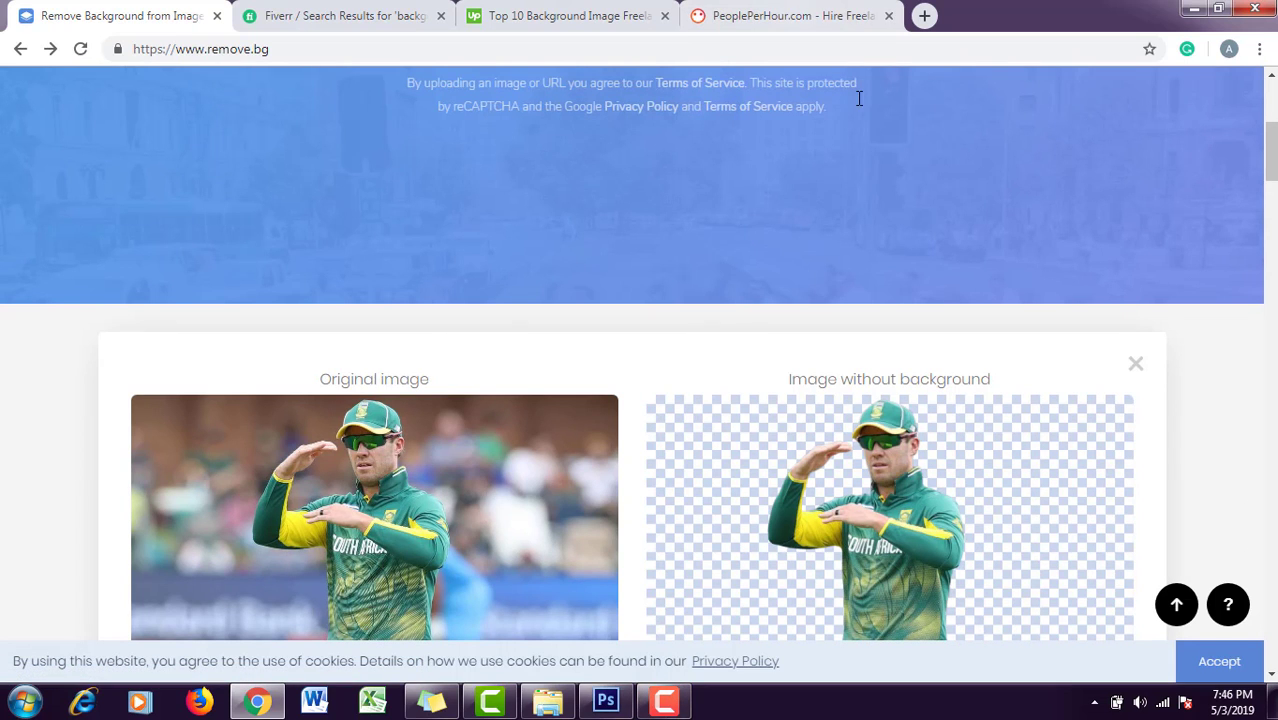
left_click_drag(1271, 162, 1273, 181)
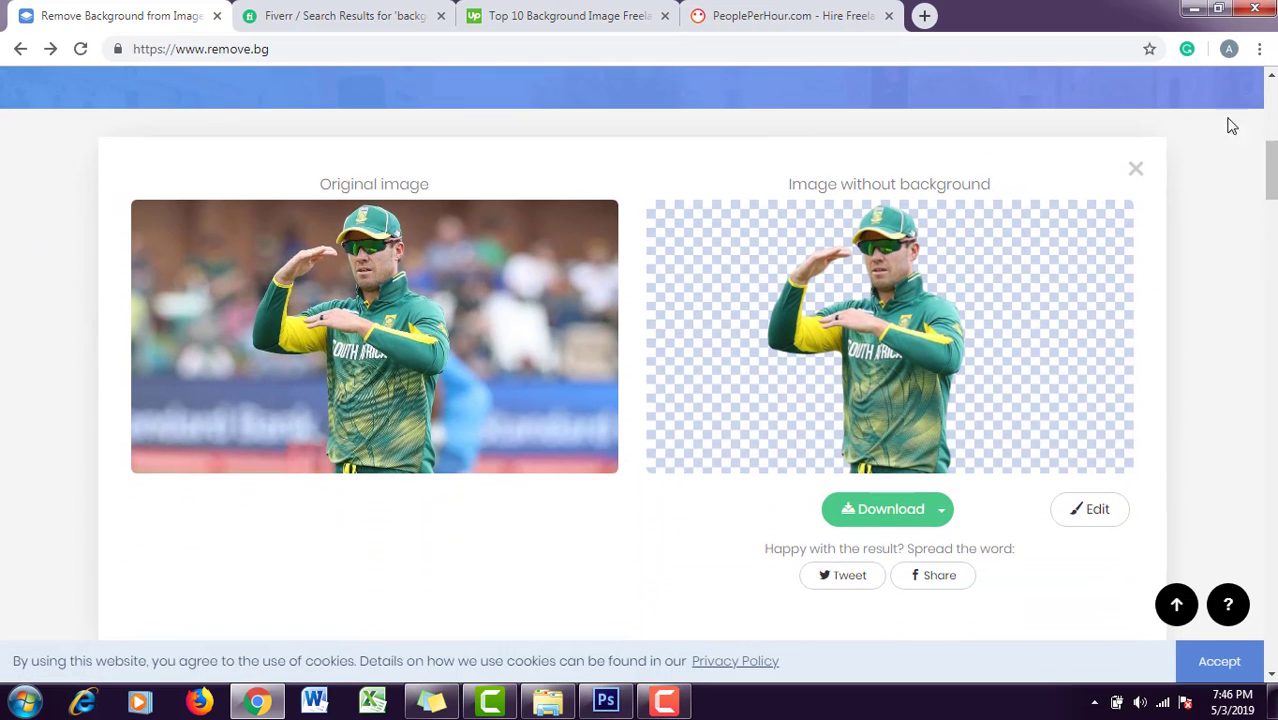